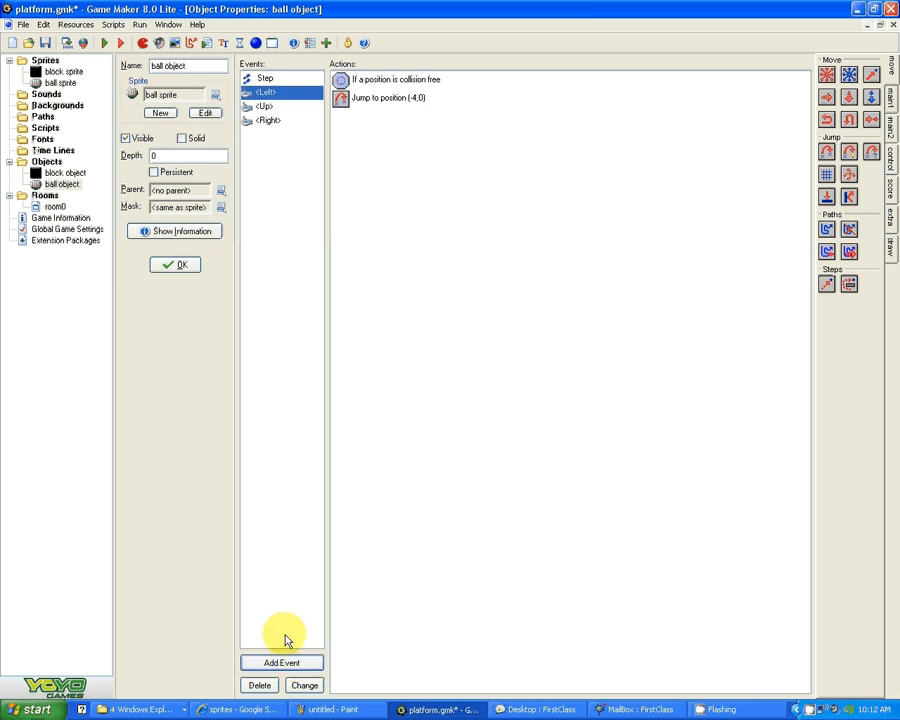
- Add a collision event with the block object to the ball object
{"action": "left_click", "coordinate": [60, 184]}
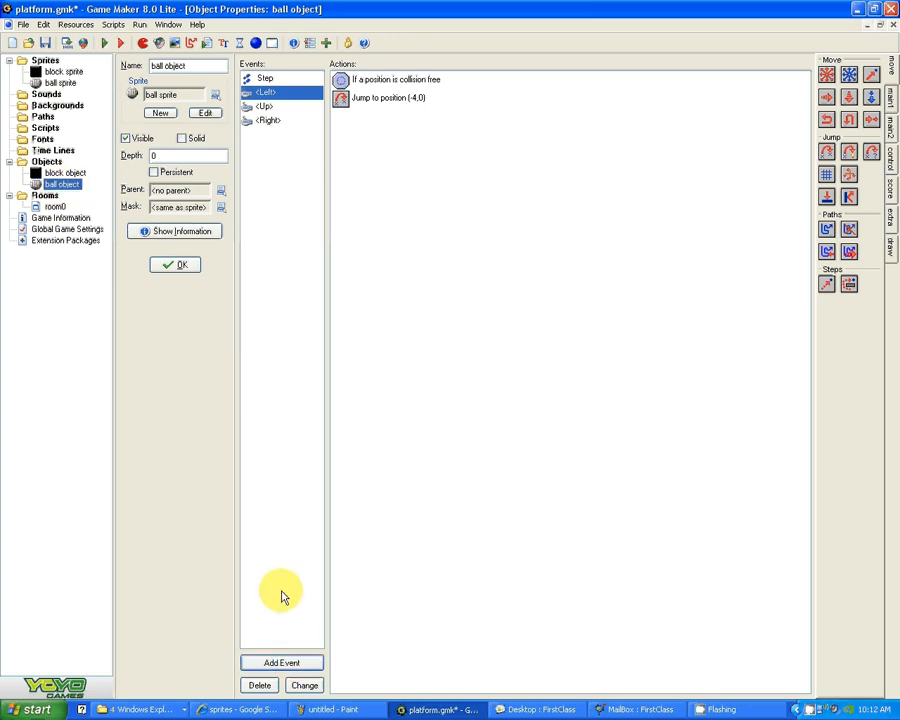
{"action": "left_click", "coordinate": [281, 663]}
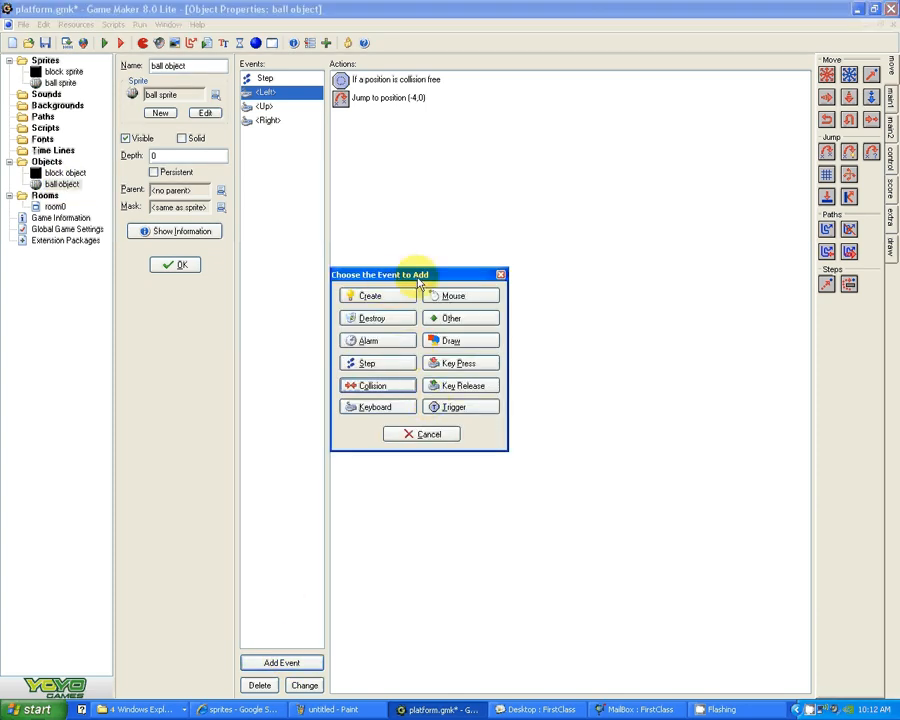
{"action": "left_click_drag", "start_coordinate": [410, 274], "coordinate": [459, 192]}
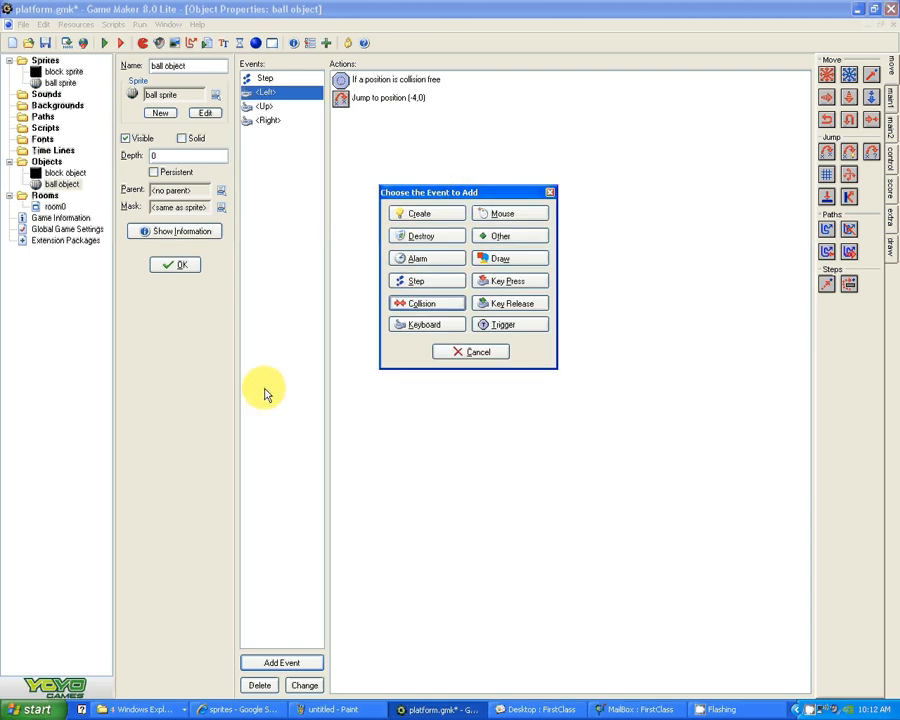
{"action": "left_click", "coordinate": [425, 306]}
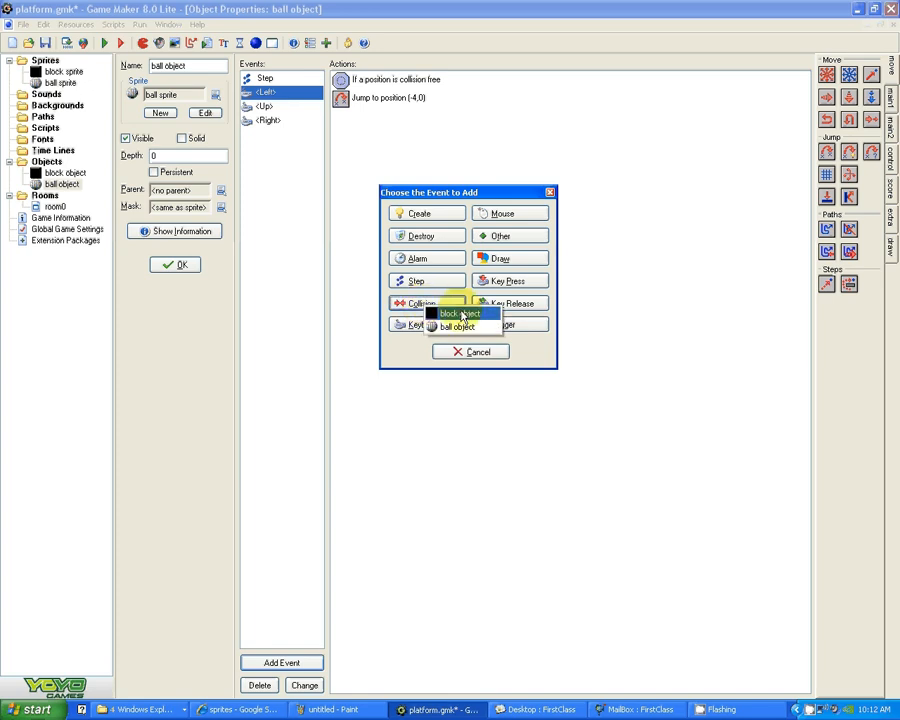
{"action": "left_click", "coordinate": [461, 315]}
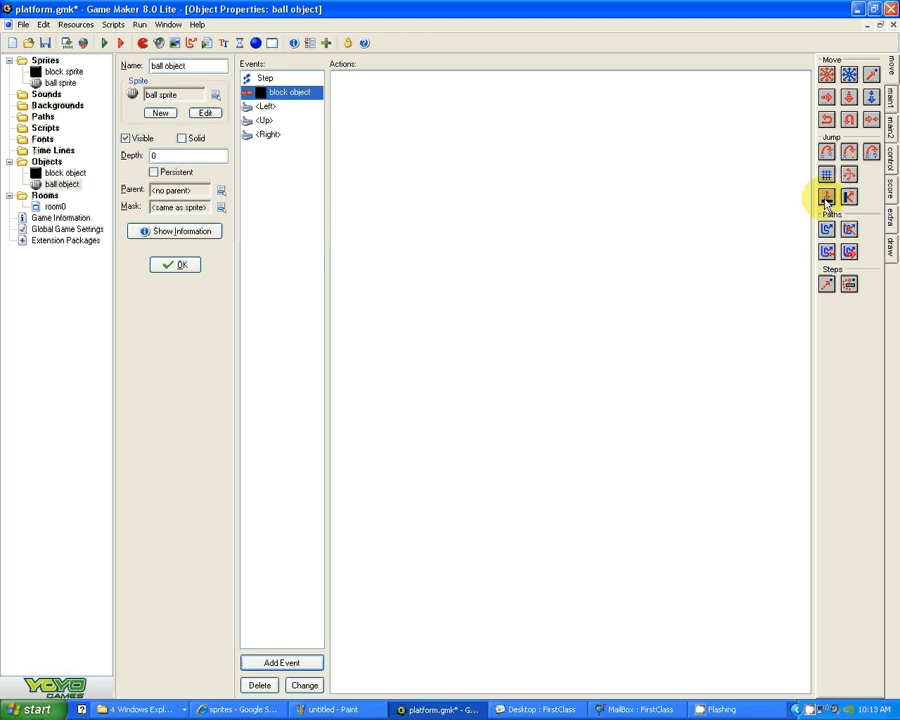
- Add a Move to Contact action to the block collision event, with direction "direction" and maximum 12 against solid objects
{"action": "left_click_drag", "start_coordinate": [826, 200], "coordinate": [525, 133]}
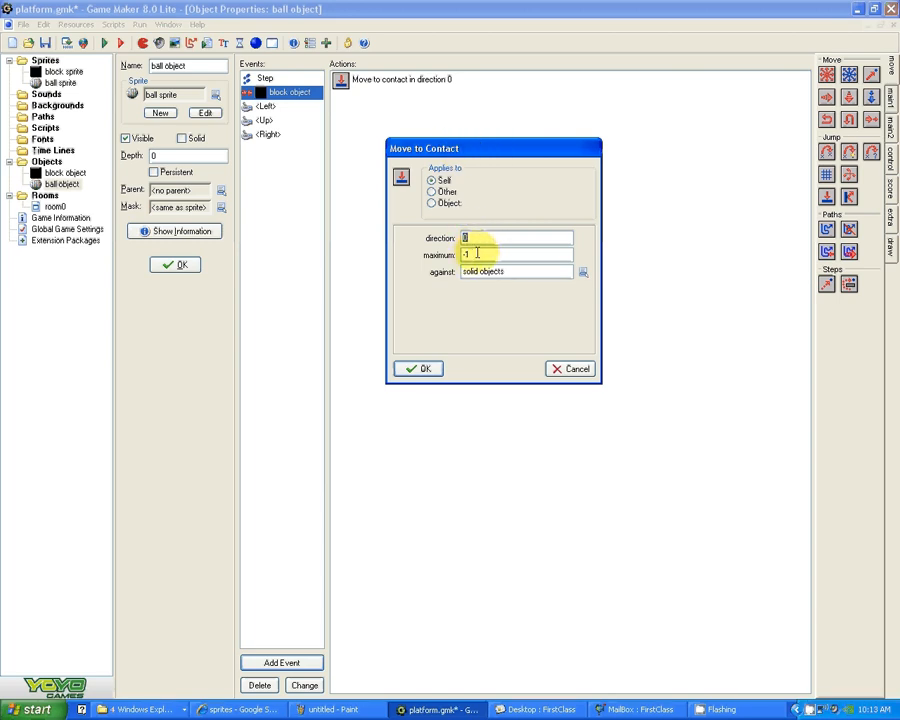
{"action": "key", "text": "Tab"}
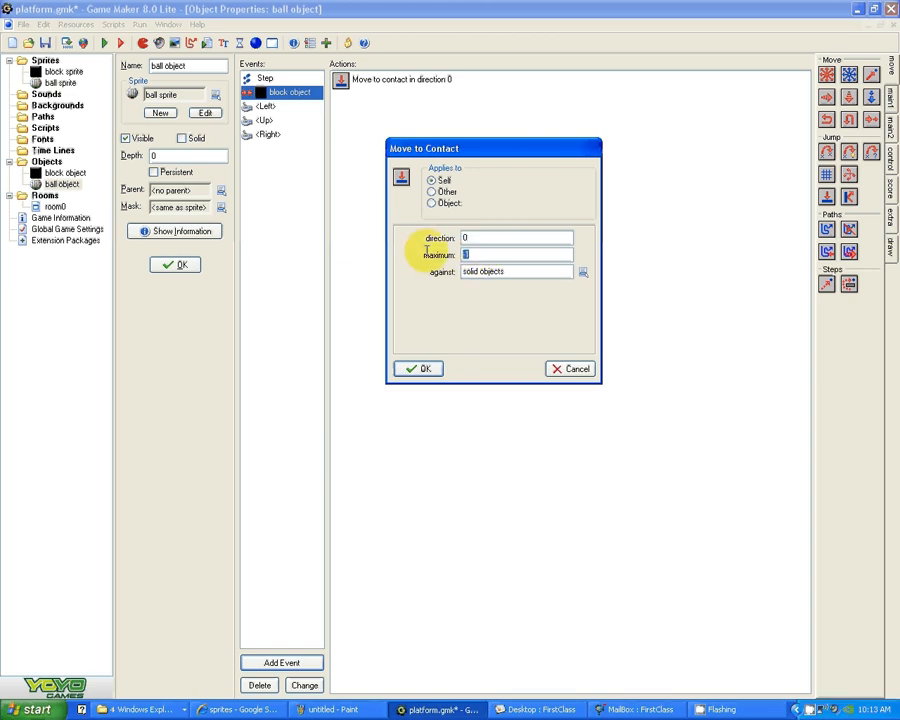
{"action": "type", "text": "12"}
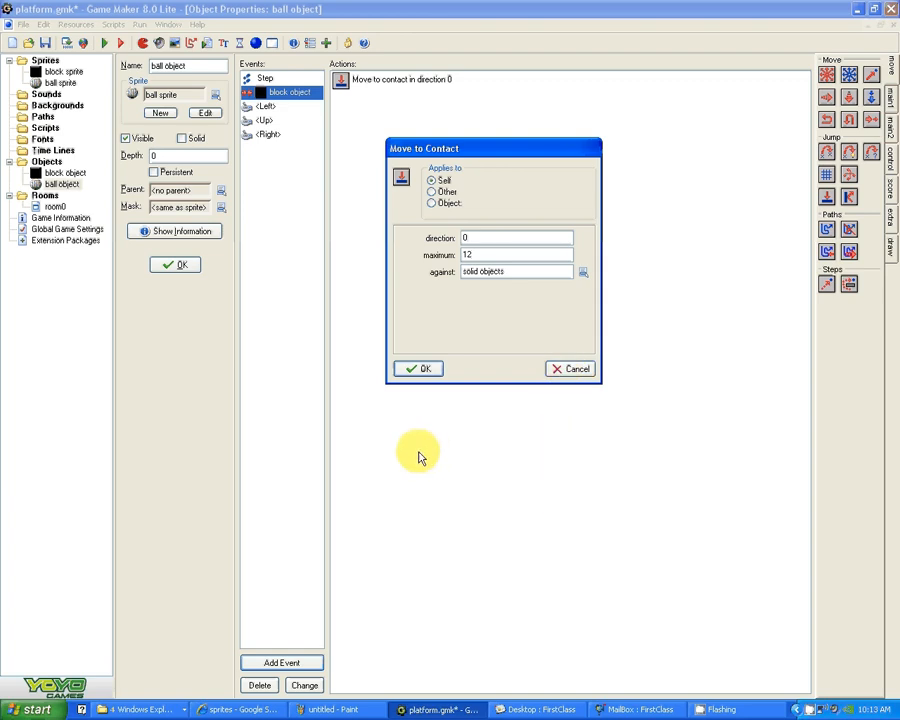
{"action": "double_click", "coordinate": [484, 238]}
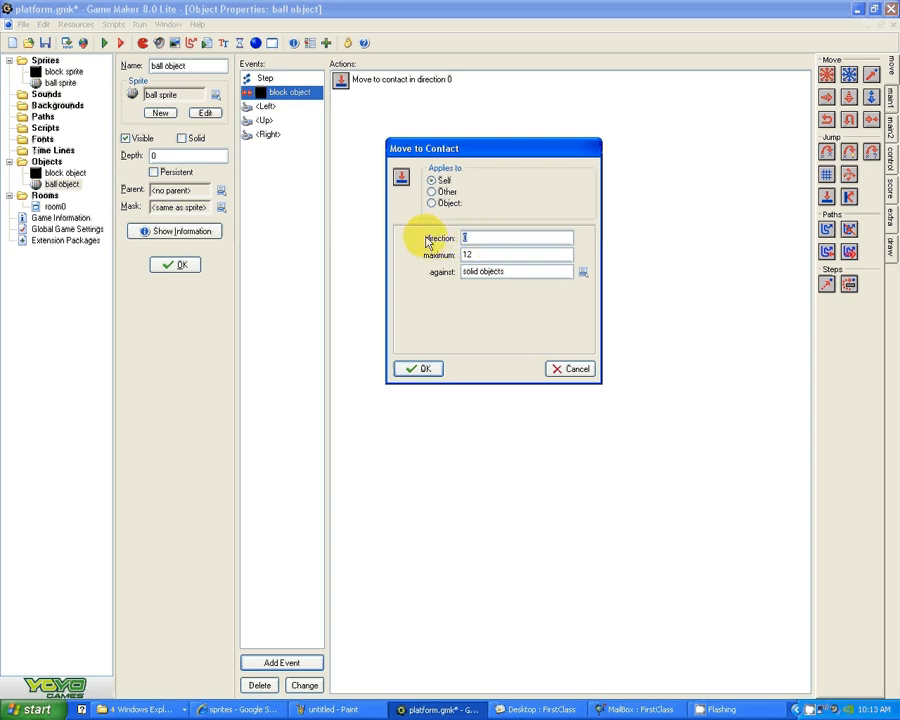
{"action": "type", "text": "direction"}
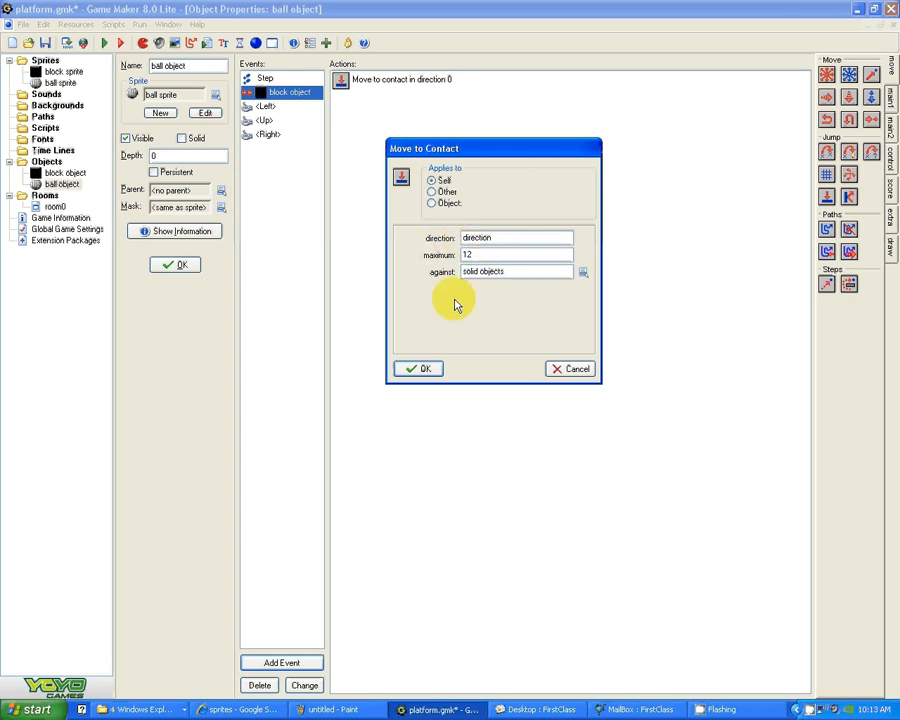
{"action": "left_click", "coordinate": [416, 370]}
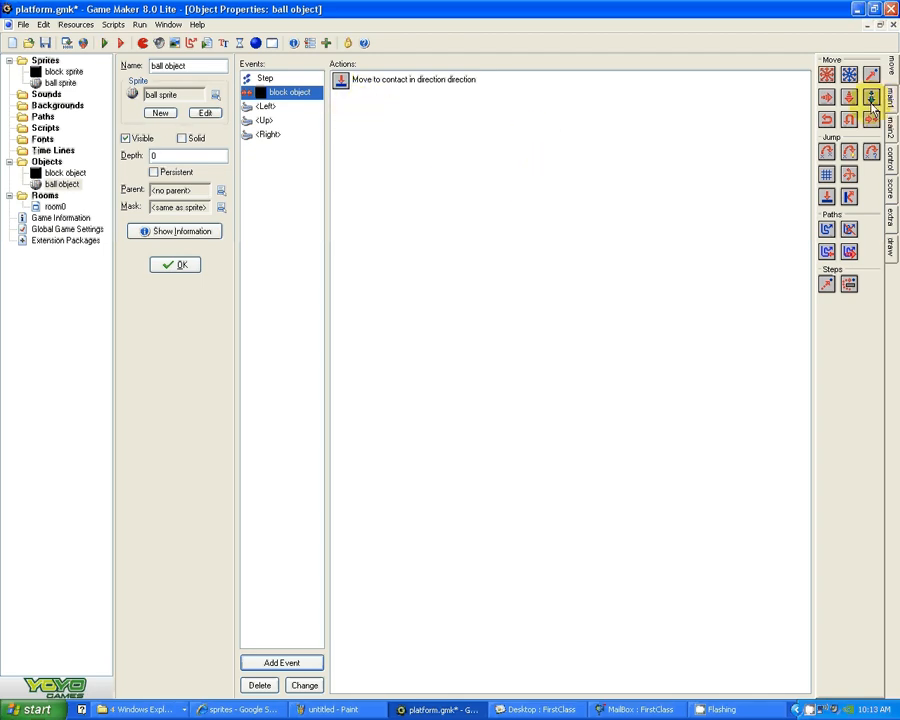
- Add a Speed Vertical action with vertical speed 0 after the Move to Contact action
{"action": "left_click_drag", "start_coordinate": [849, 97], "coordinate": [395, 97]}
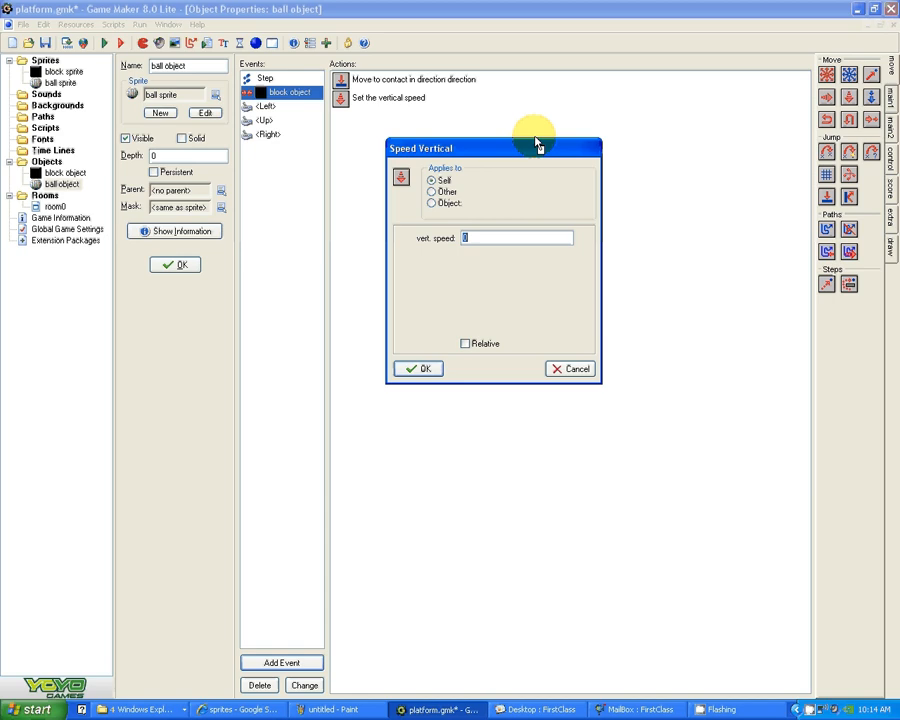
{"action": "left_click", "coordinate": [481, 237]}
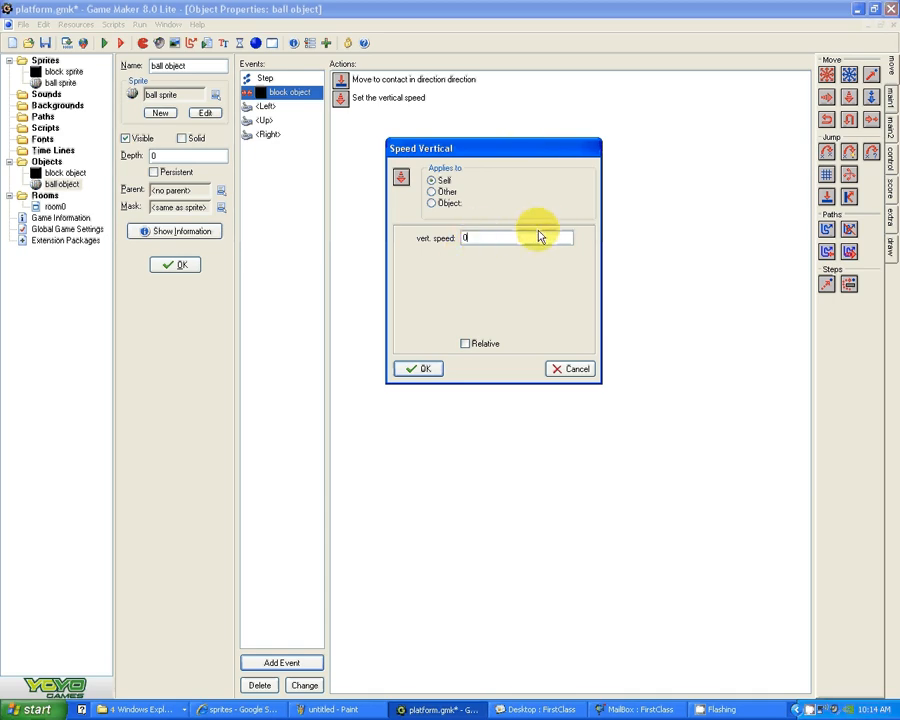
{"action": "left_click", "coordinate": [423, 369]}
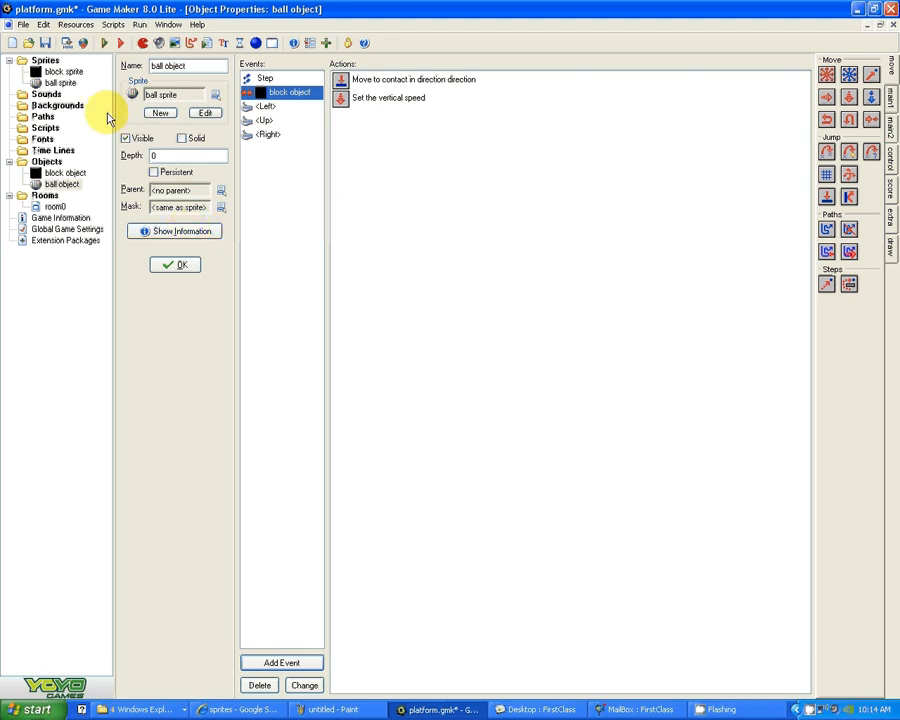
- Run the game and test the ball's rolling, jumping and landing on the floor and platforms
{"action": "left_click", "coordinate": [104, 43]}
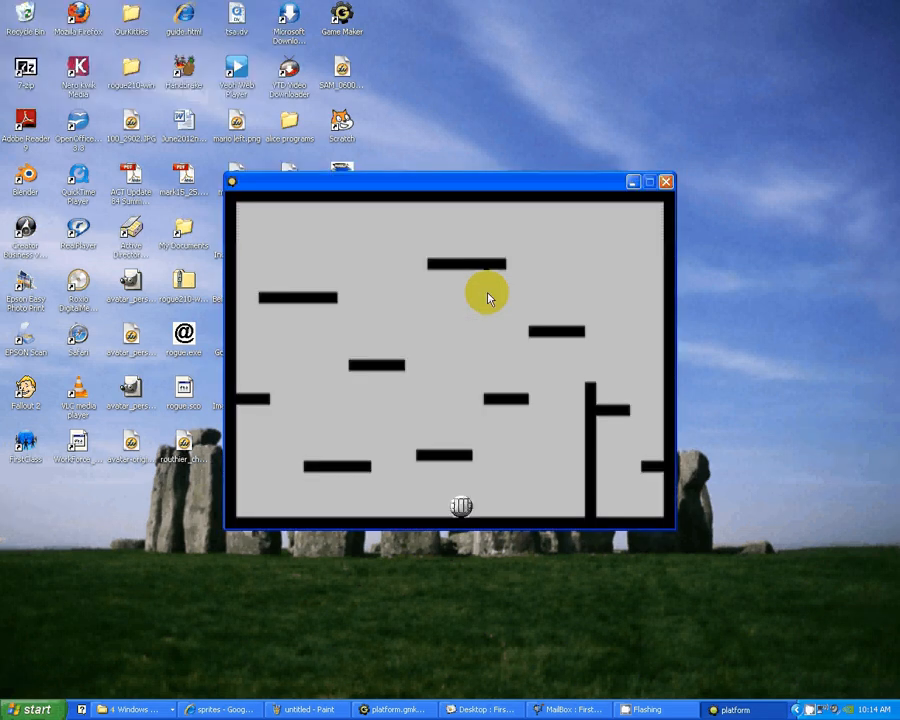
{"action": "key", "text": "Right"}
{"action": "key", "text": "Left"}
{"action": "key", "text": "Right"}
{"action": "key", "text": "Up"}
{"action": "key", "text": "Left"}
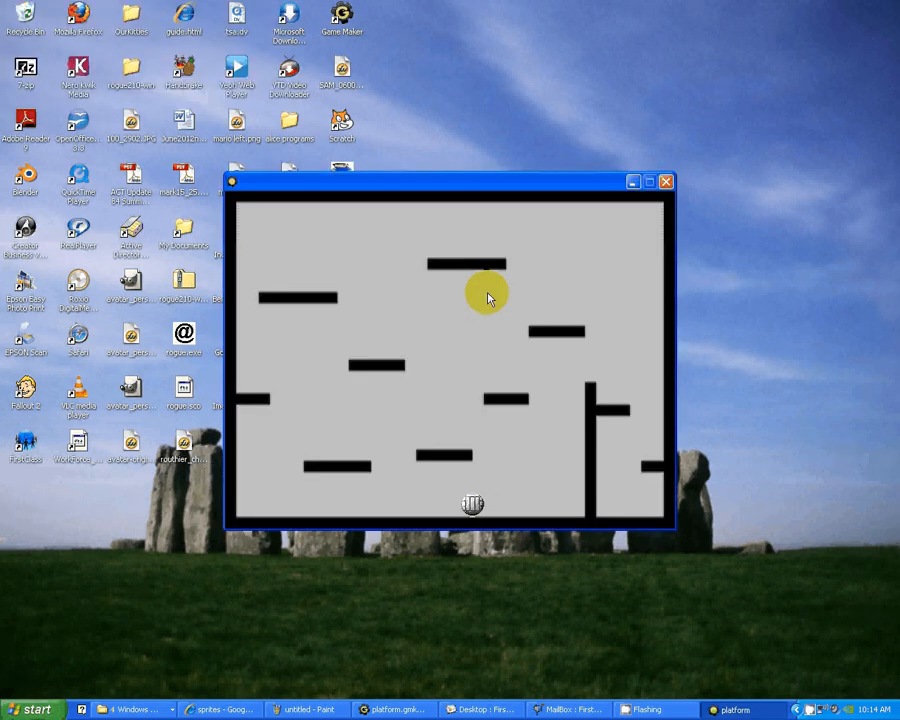
{"action": "key", "text": "Up"}
{"action": "key", "text": "Left"}
{"action": "key", "text": "Right"}
{"action": "key", "text": "Up"}
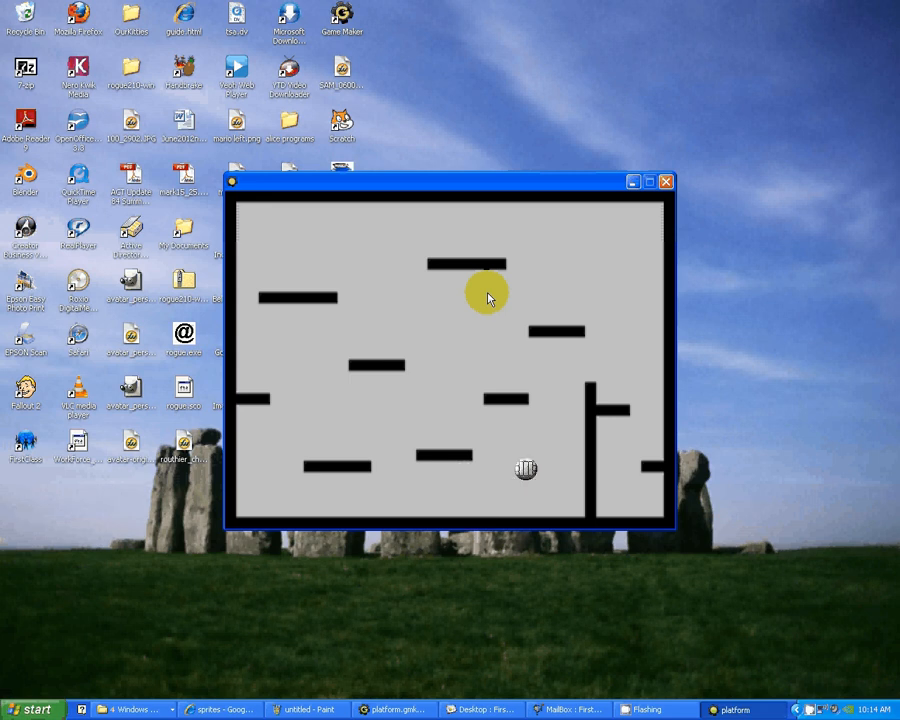
{"action": "key", "text": "Left"}
{"action": "key", "text": "Left"}
{"action": "key", "text": "Up"}
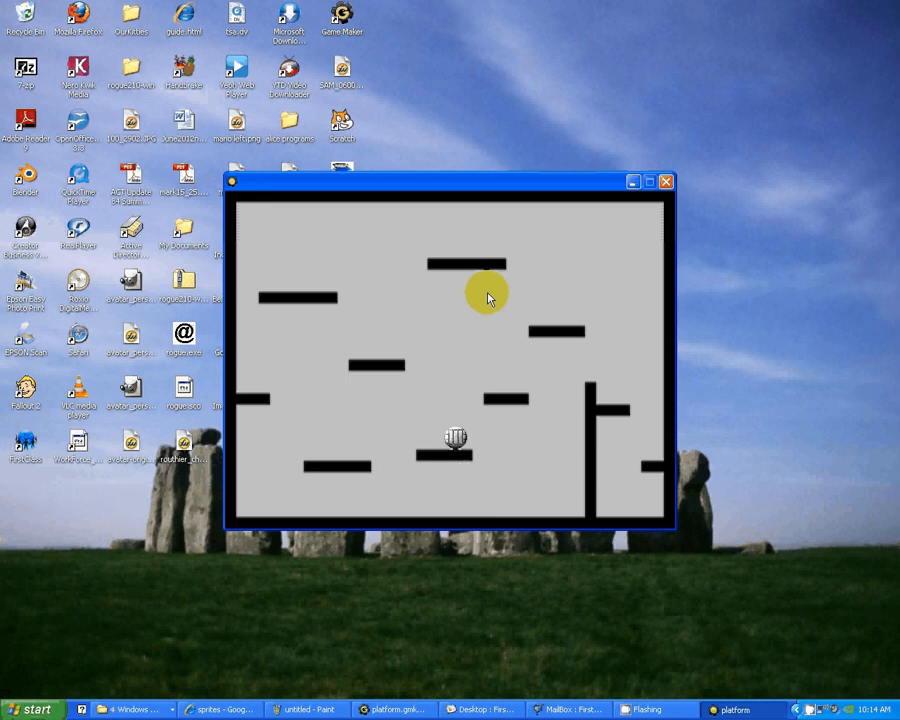
{"action": "key", "text": "Up"}
{"action": "key", "text": "Right"}
{"action": "key", "text": "Up"}
{"action": "key", "text": "Right"}
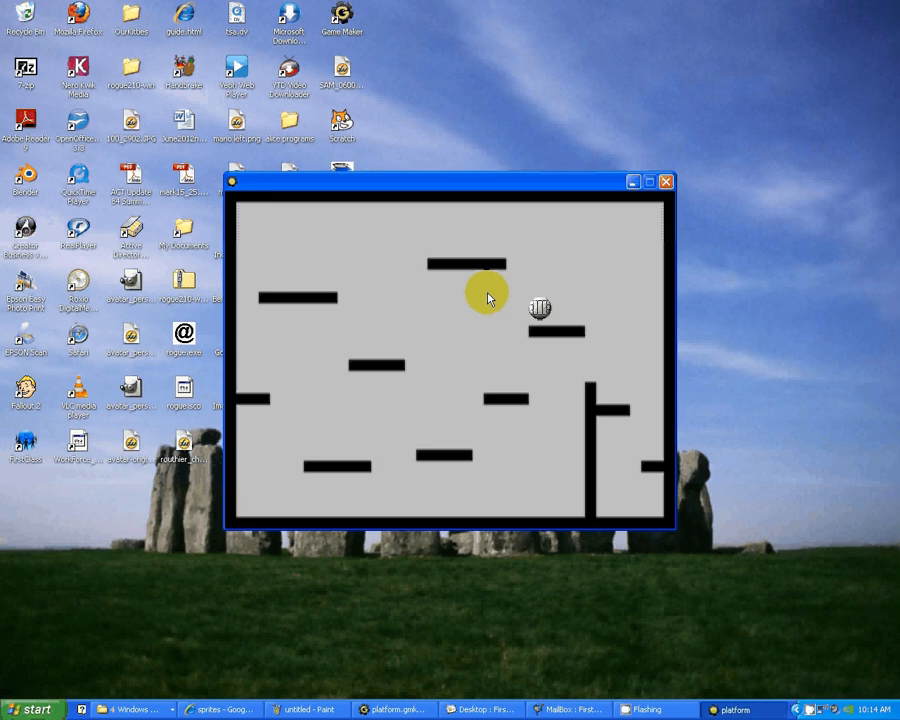
{"action": "key", "text": "Up"}
{"action": "key", "text": "Left"}
{"action": "key", "text": "Up"}
{"action": "key", "text": "Left"}
{"action": "key", "text": "Up"}
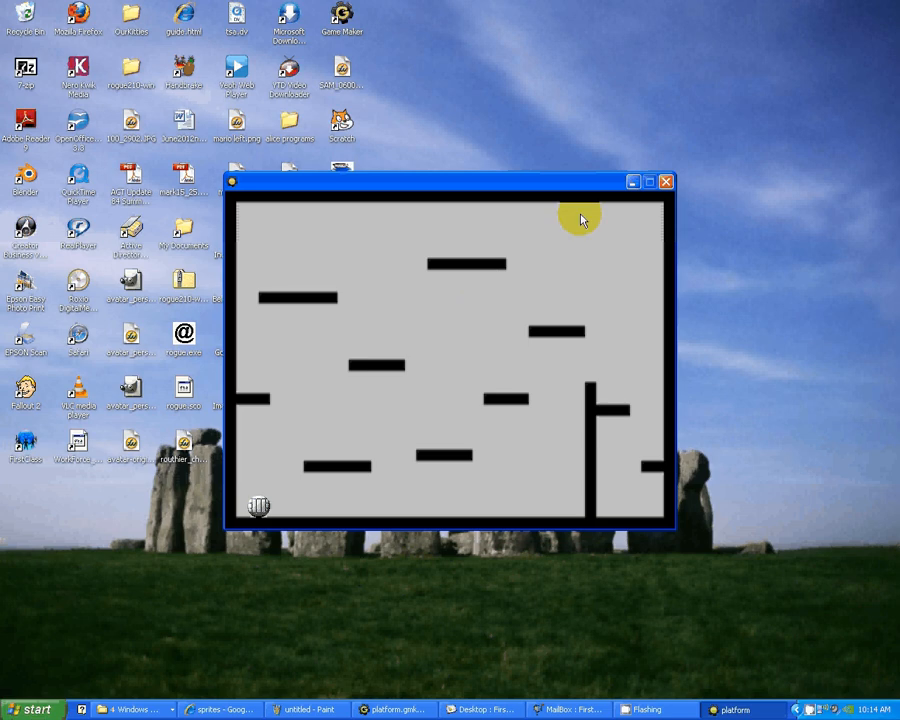
- Close the test game and save the platform project
{"action": "left_click", "coordinate": [665, 183]}
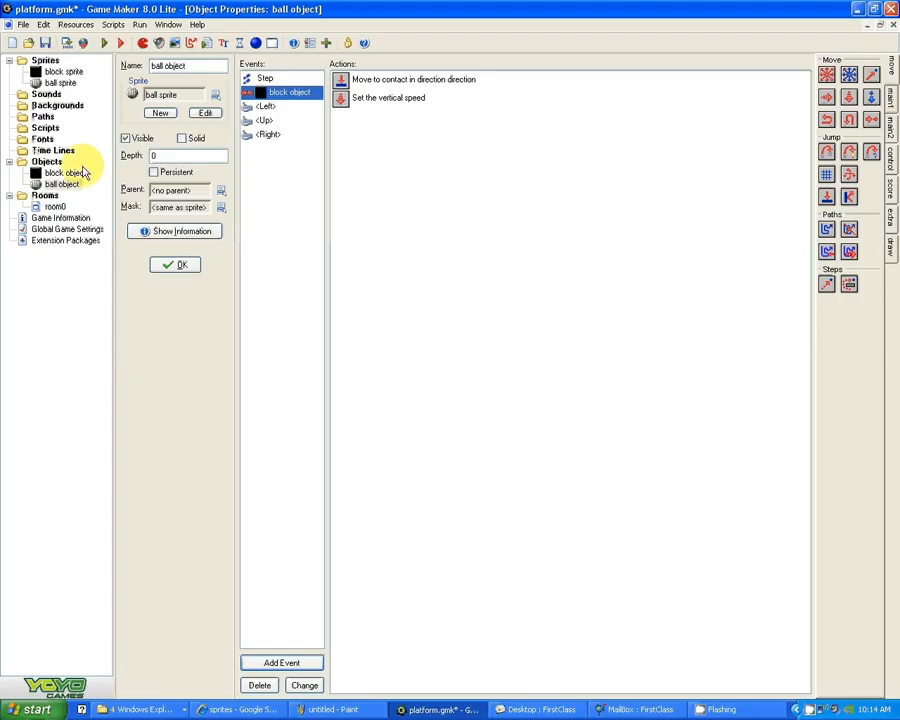
{"action": "left_click", "coordinate": [45, 44]}
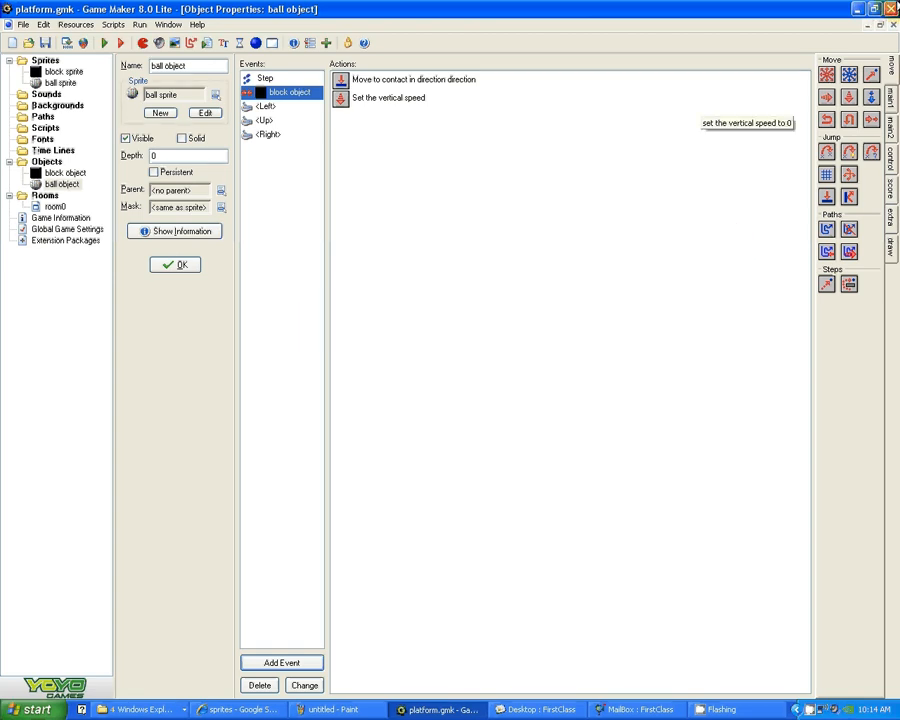
- Switch to Internet Explorer and open the SNES game list on the Sprite Database site from the sprites search results
{"action": "left_click", "coordinate": [857, 9]}
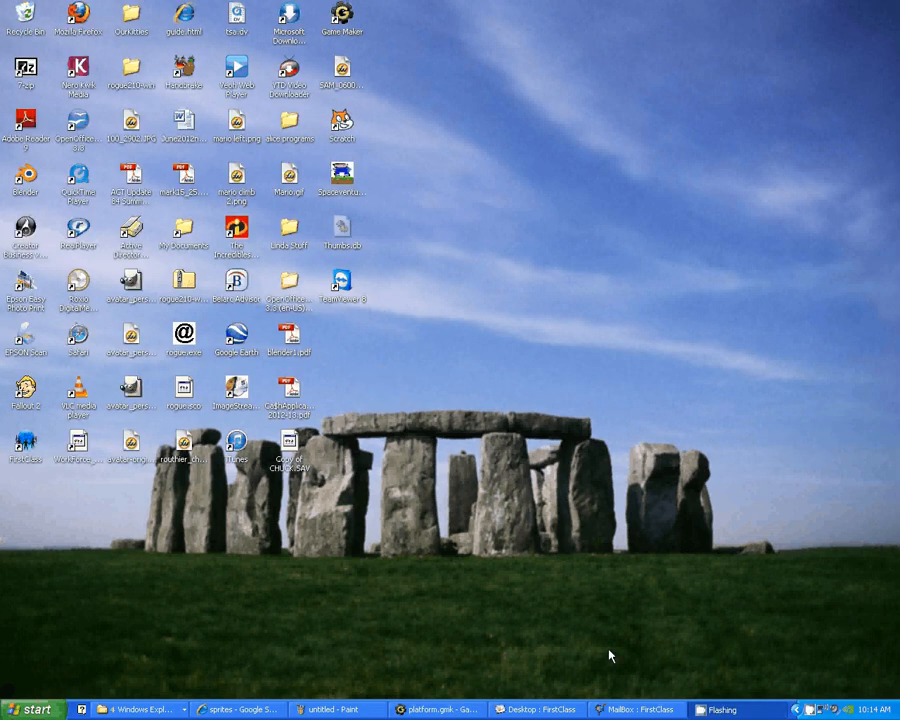
{"action": "left_click", "coordinate": [237, 709]}
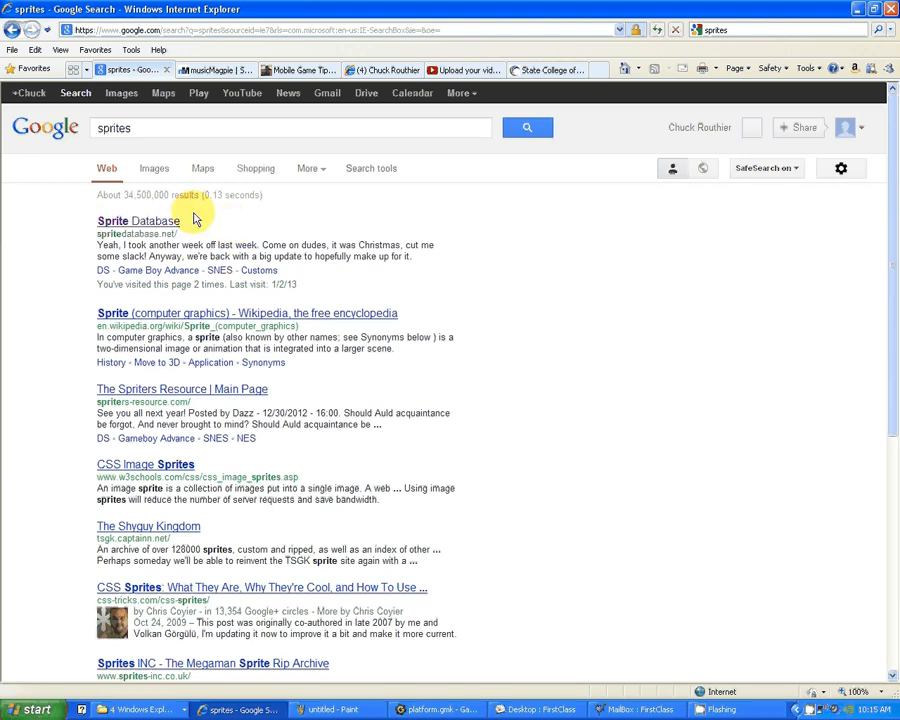
{"action": "left_click", "coordinate": [138, 221]}
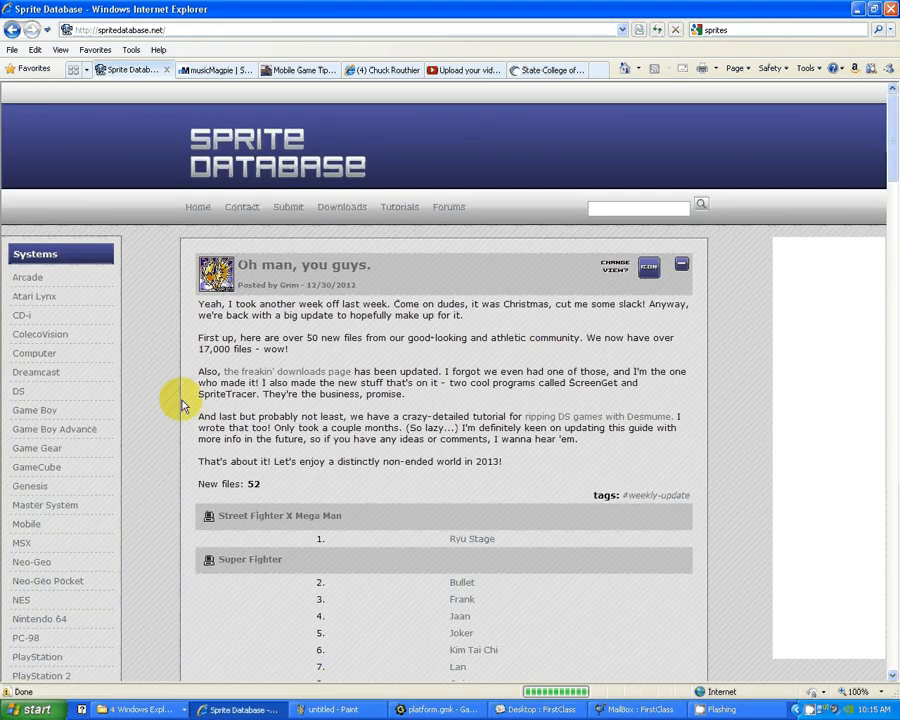
{"action": "scroll", "coordinate": [175, 403], "scroll_direction": "down", "scroll_amount": 3}
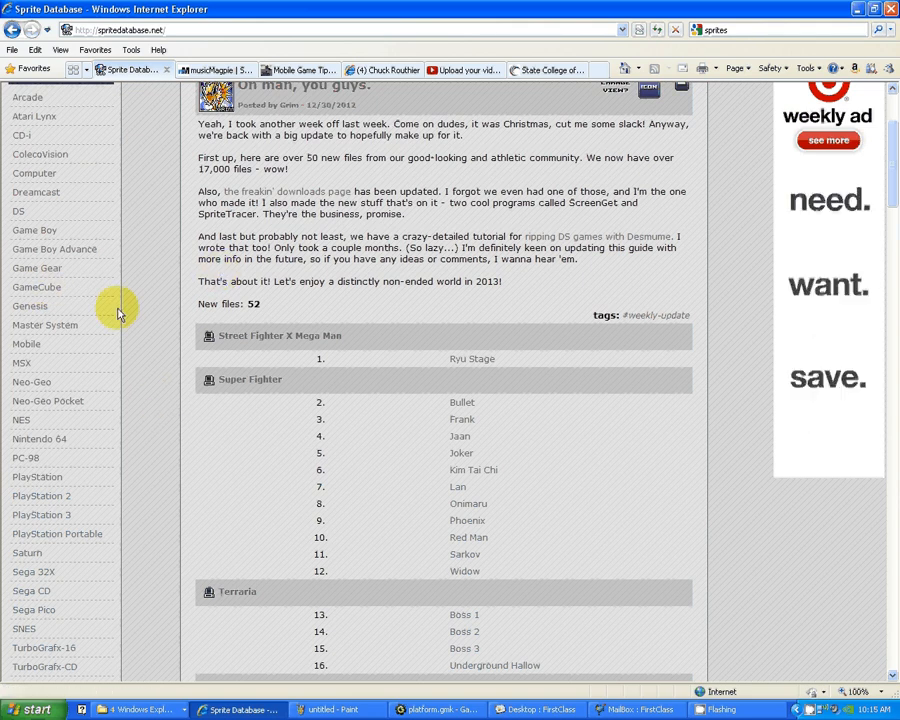
{"action": "scroll", "coordinate": [130, 312], "scroll_direction": "down", "scroll_amount": 3}
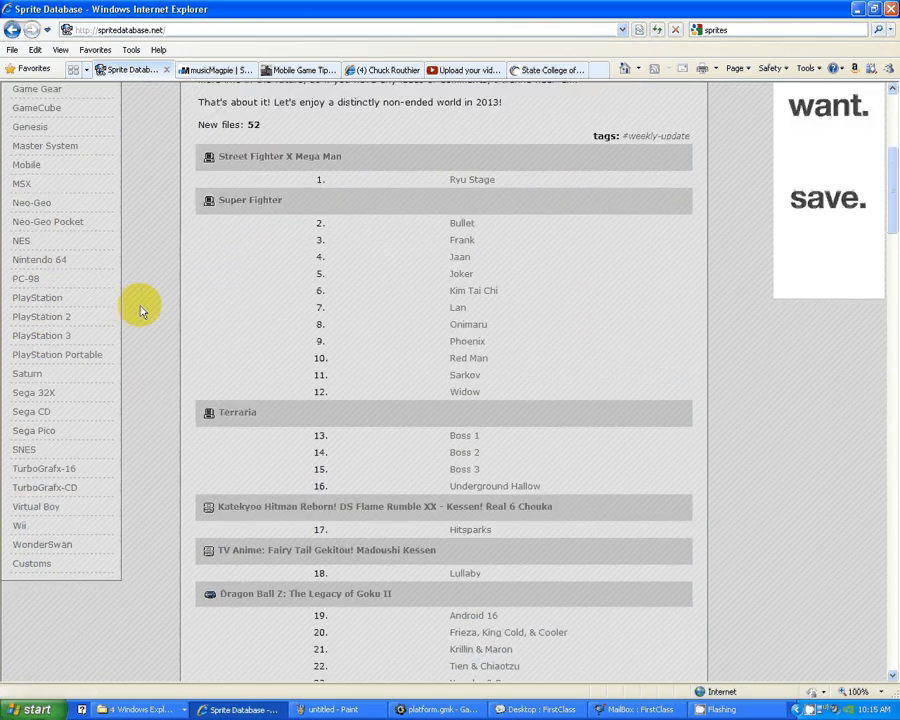
{"action": "left_click", "coordinate": [24, 451]}
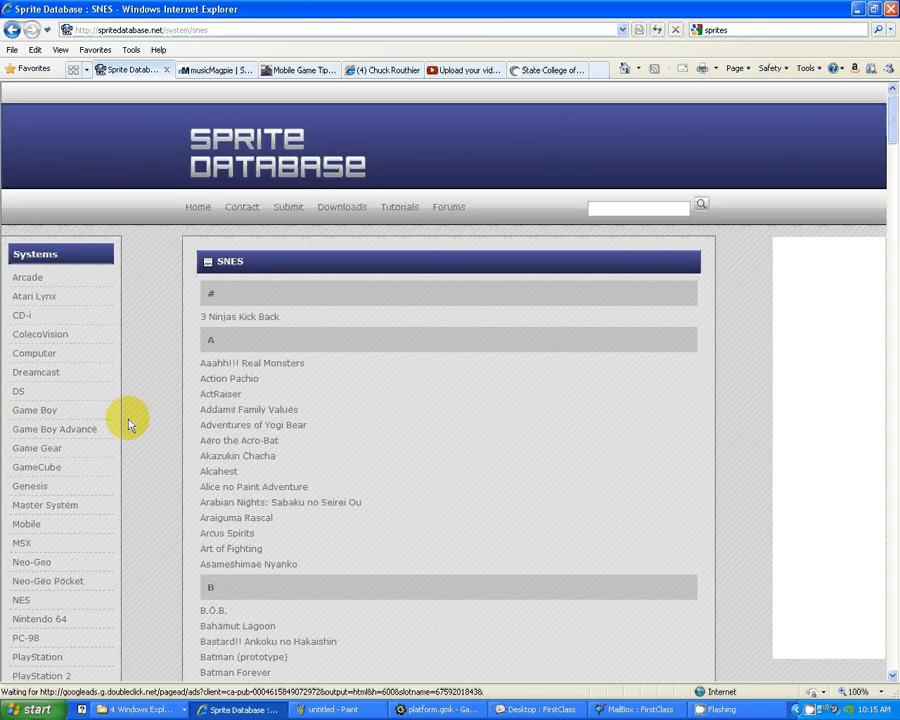
- Open the Abobo sprite sheet from Battletoads & Double Dragon and examine its sprites and file details
{"action": "scroll", "coordinate": [132, 422], "scroll_direction": "down", "scroll_amount": 5}
{"action": "scroll", "coordinate": [134, 418], "scroll_direction": "down", "scroll_amount": 3}
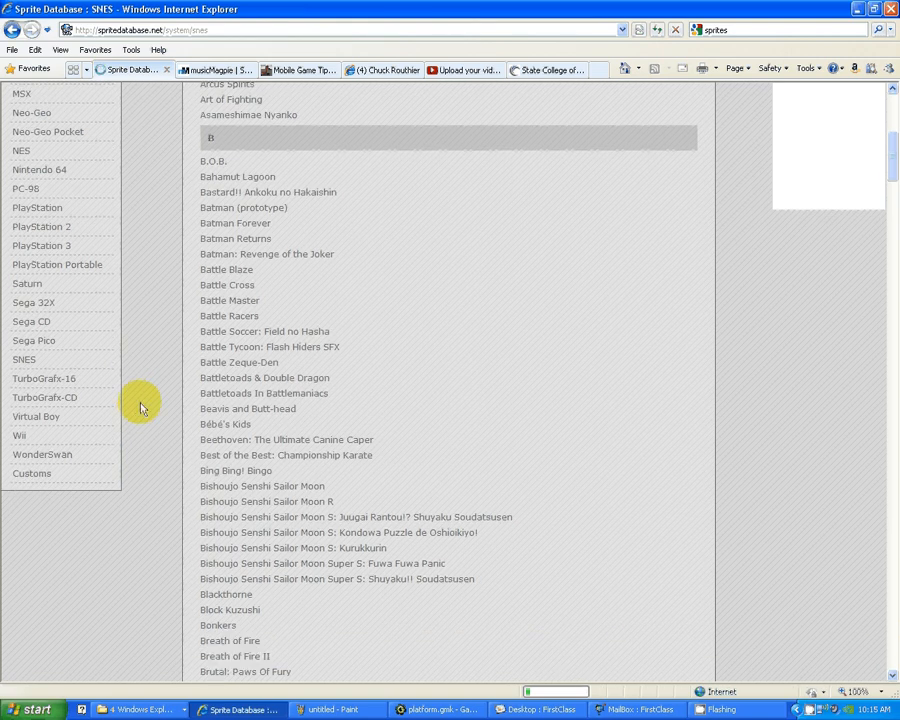
{"action": "left_click", "coordinate": [314, 377]}
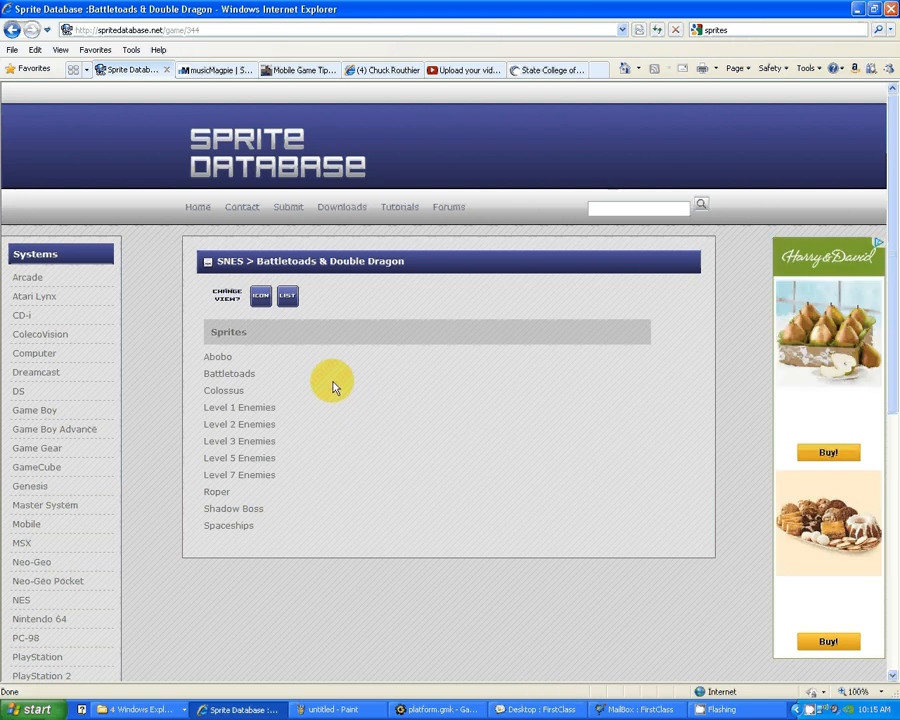
{"action": "left_click", "coordinate": [218, 358]}
{"action": "scroll", "coordinate": [500, 428], "scroll_direction": "down", "scroll_amount": 4}
{"action": "scroll", "coordinate": [500, 428], "scroll_direction": "up", "scroll_amount": 4}
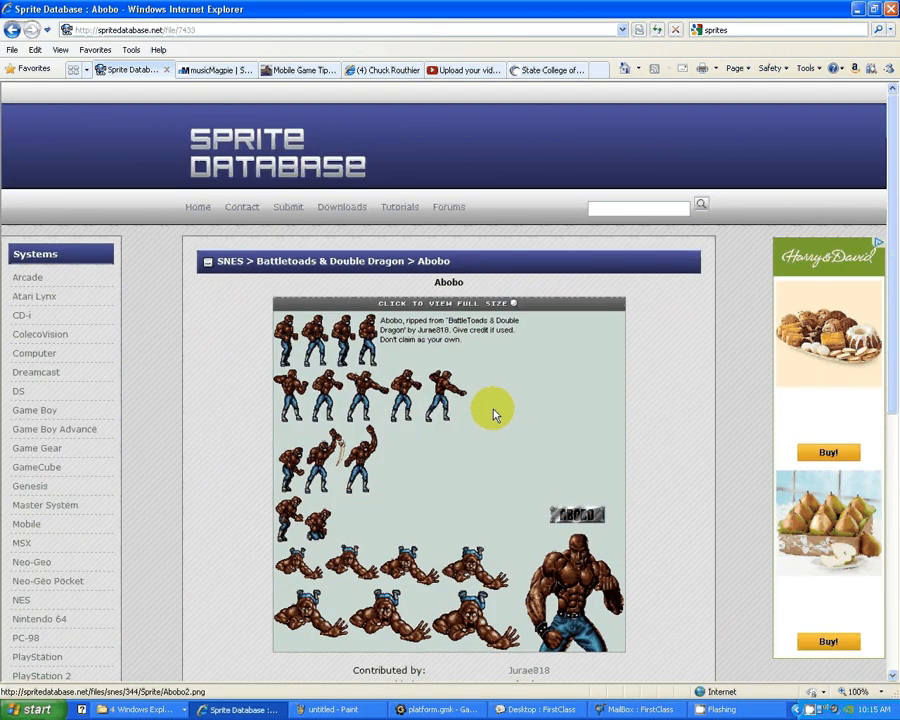
{"action": "scroll", "coordinate": [181, 416], "scroll_direction": "down", "scroll_amount": 4}
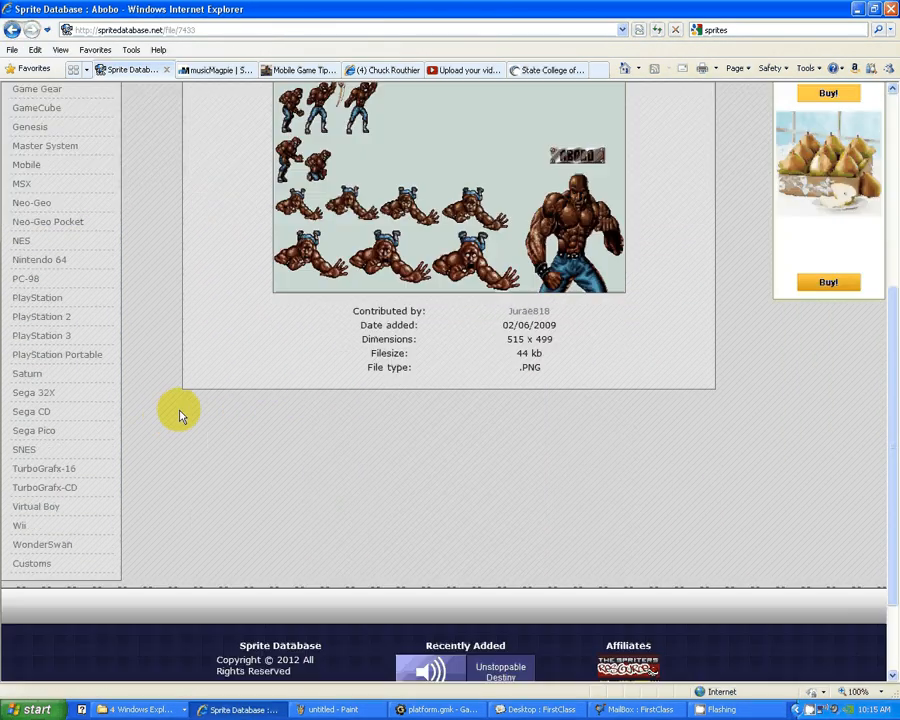
- Go back to the SNES game list, look through it to the Super Mario titles and open Super Mario World
{"action": "left_click", "coordinate": [22, 450]}
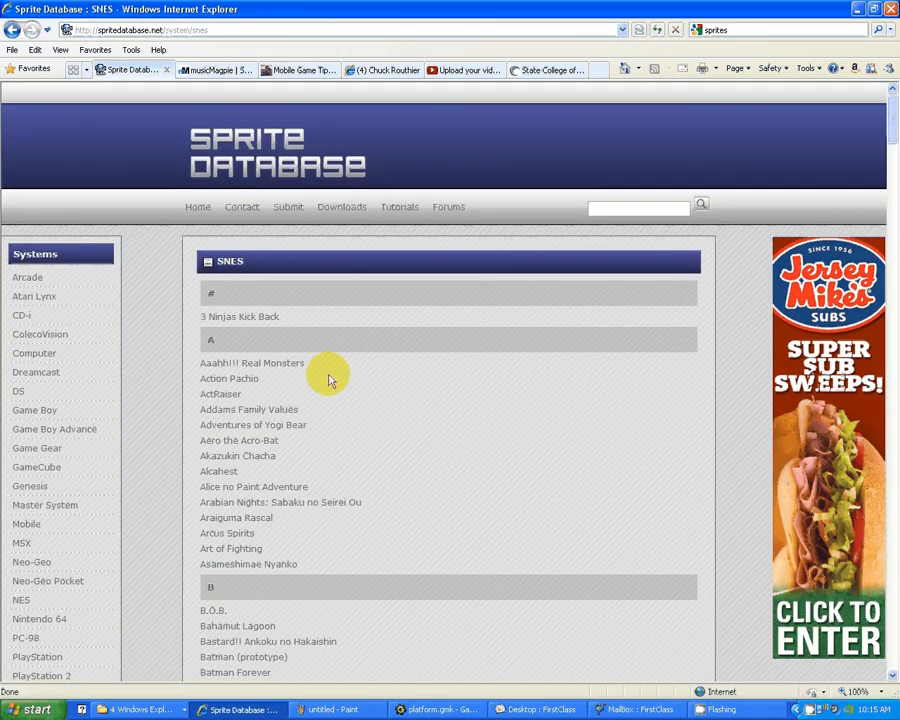
{"action": "scroll", "coordinate": [381, 410], "scroll_direction": "down", "scroll_amount": 2}
{"action": "scroll", "coordinate": [383, 408], "scroll_direction": "down", "scroll_amount": 15}
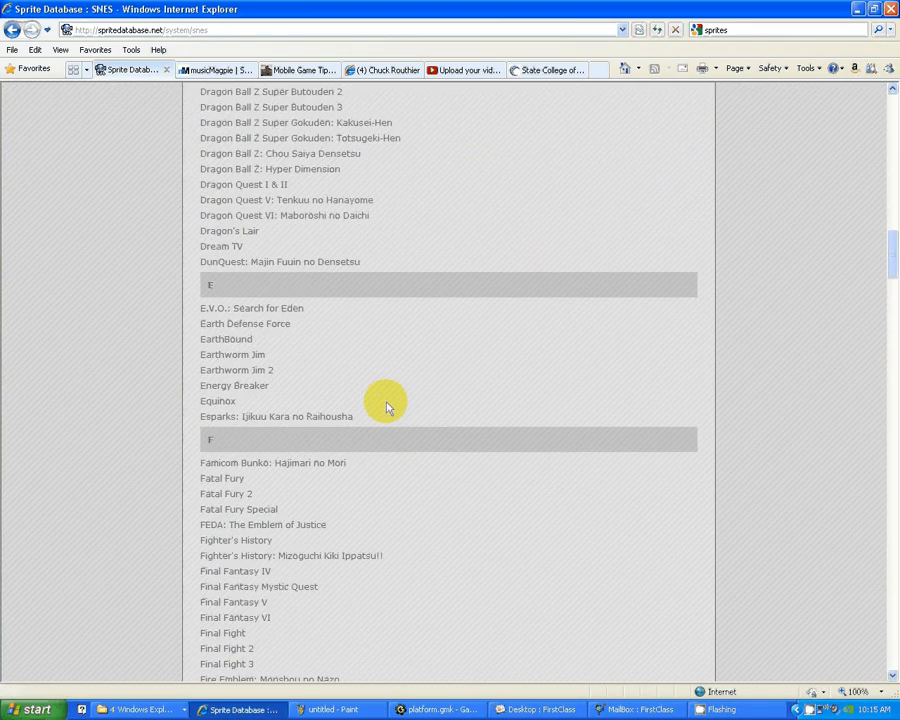
{"action": "scroll", "coordinate": [388, 407], "scroll_direction": "down", "scroll_amount": 9}
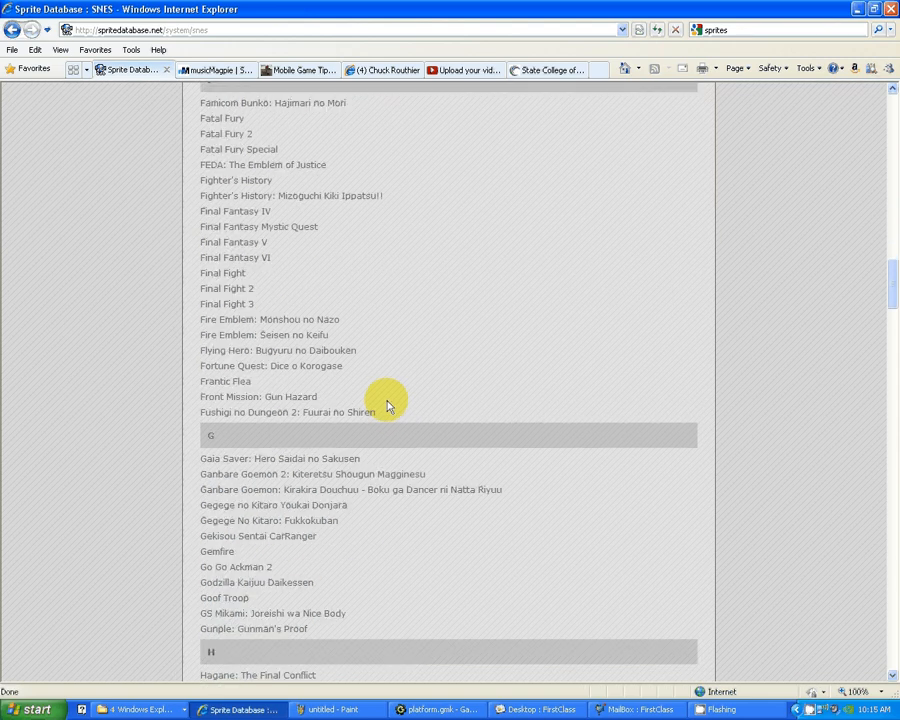
{"action": "scroll", "coordinate": [388, 407], "scroll_direction": "down", "scroll_amount": 2}
{"action": "scroll", "coordinate": [383, 408], "scroll_direction": "down", "scroll_amount": 15}
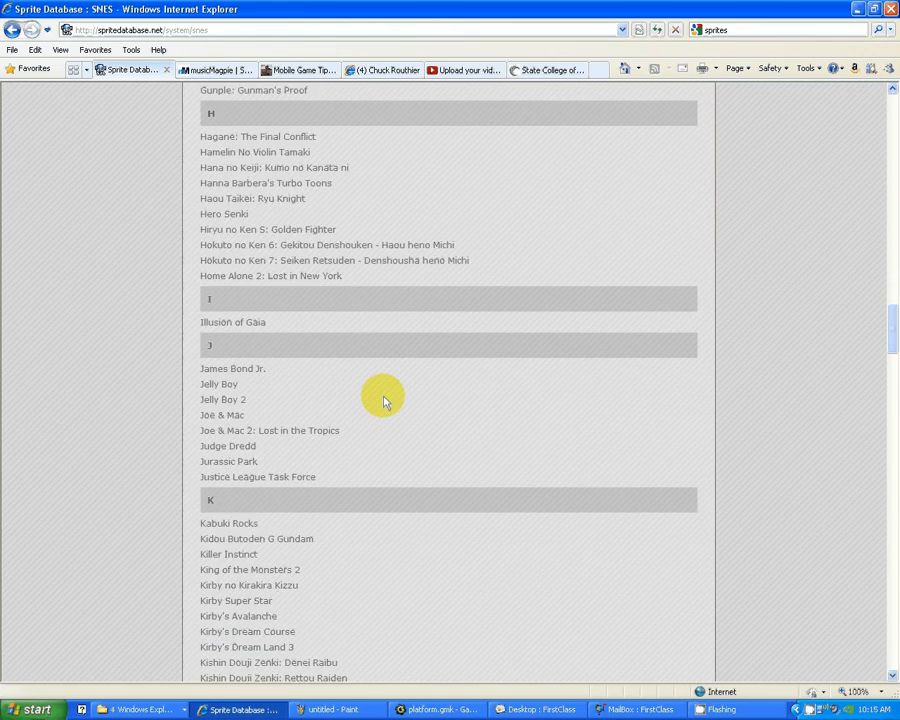
{"action": "scroll", "coordinate": [105, 375], "scroll_direction": "down", "scroll_amount": 4}
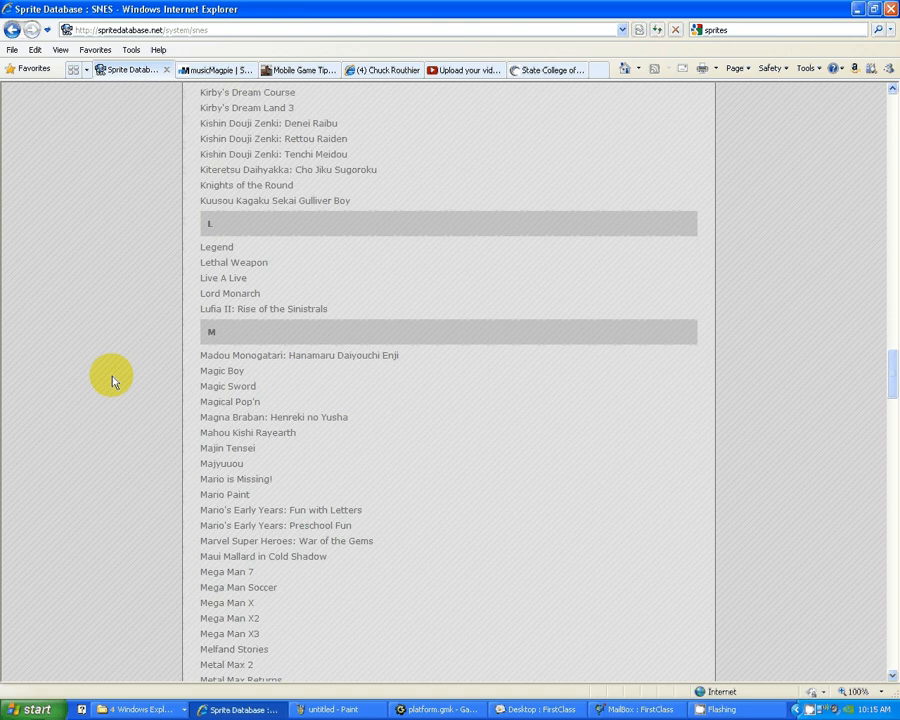
{"action": "scroll", "coordinate": [112, 380], "scroll_direction": "down", "scroll_amount": 20}
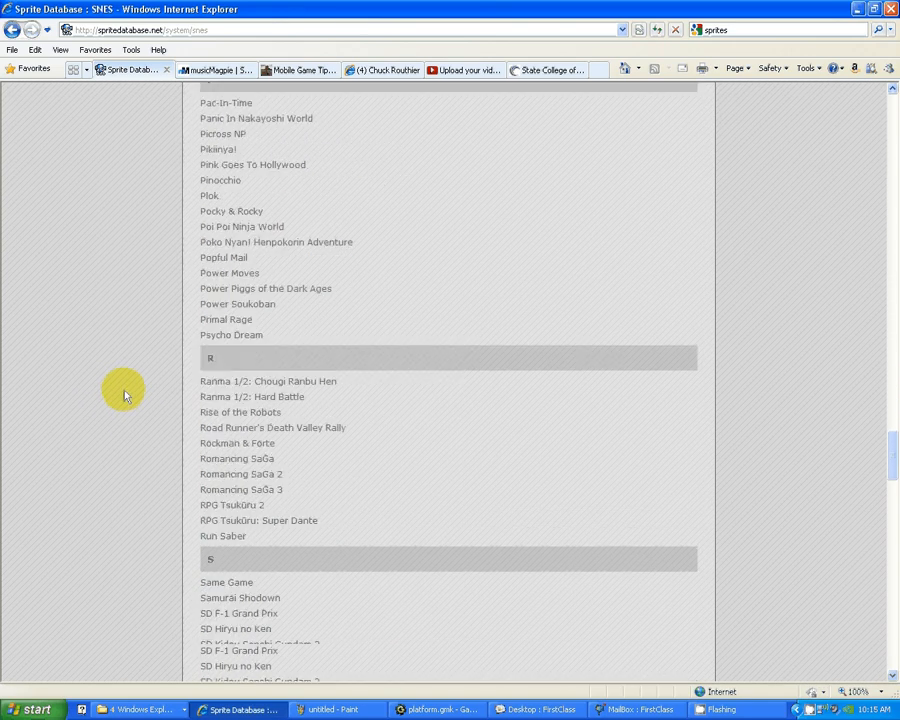
{"action": "scroll", "coordinate": [118, 385], "scroll_direction": "down", "scroll_amount": 11}
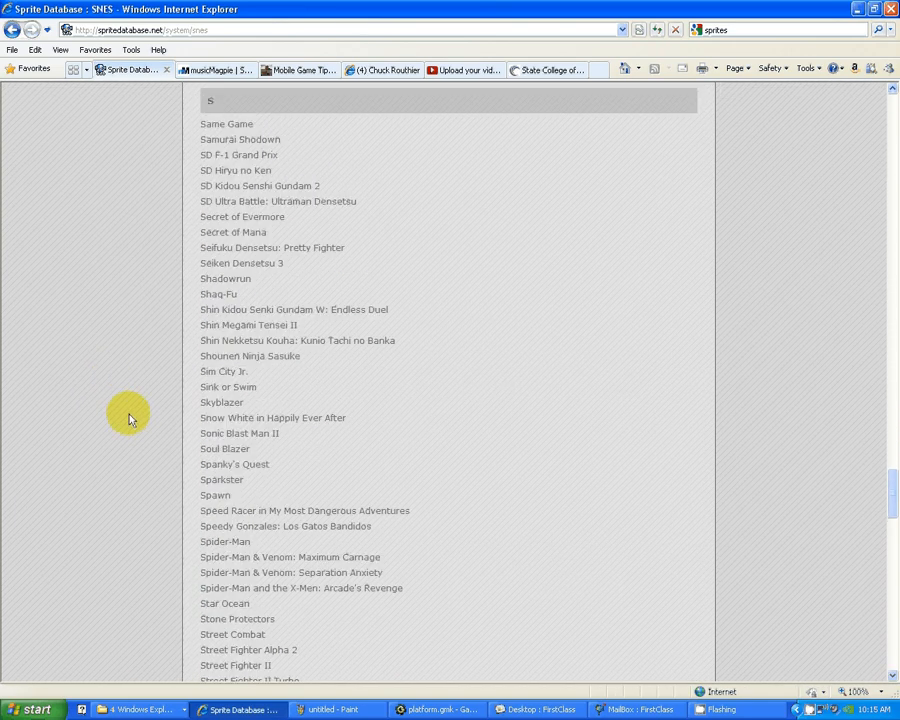
{"action": "scroll", "coordinate": [128, 440], "scroll_direction": "down", "scroll_amount": 4}
{"action": "scroll", "coordinate": [157, 456], "scroll_direction": "down", "scroll_amount": 12}
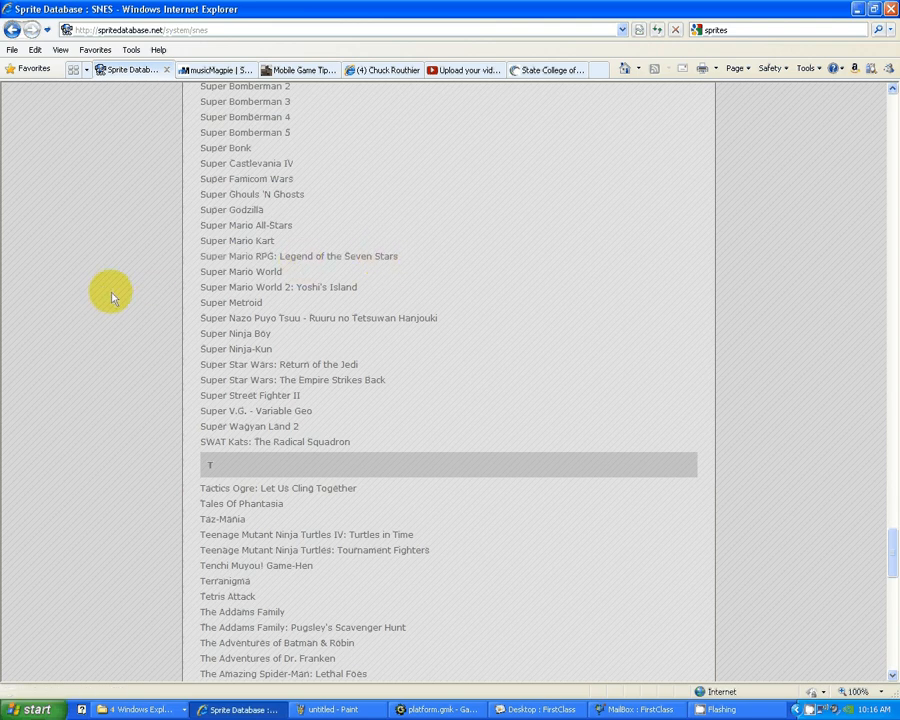
{"action": "left_click", "coordinate": [243, 274]}
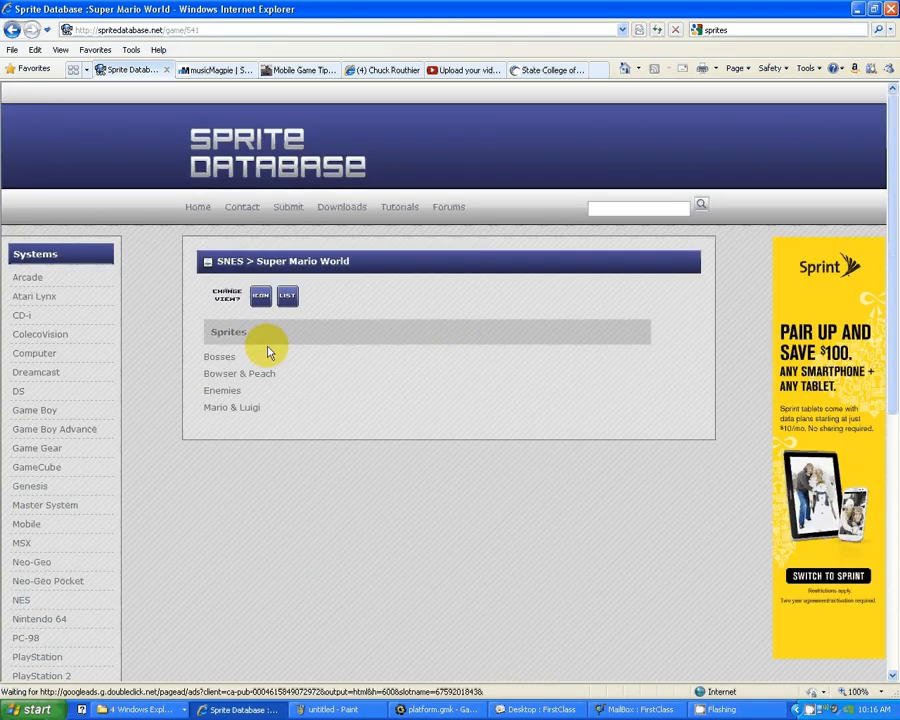
- Open the Mario & Luigi sprite sheet at full size and examine its Mario and Luigi sprites
{"action": "left_click", "coordinate": [230, 410]}
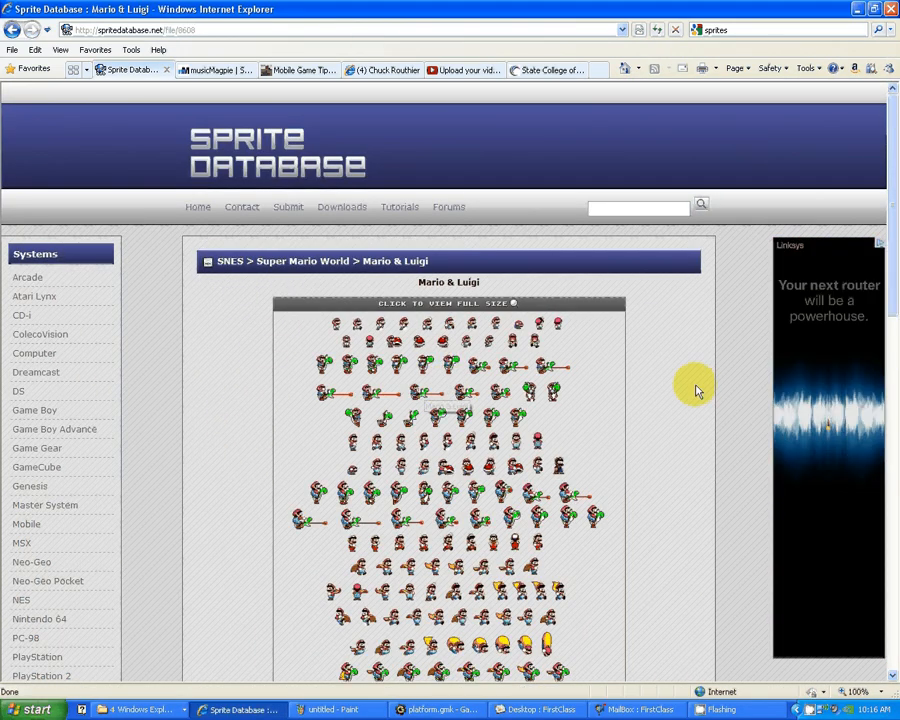
{"action": "scroll", "coordinate": [418, 245], "scroll_direction": "down", "scroll_amount": 2}
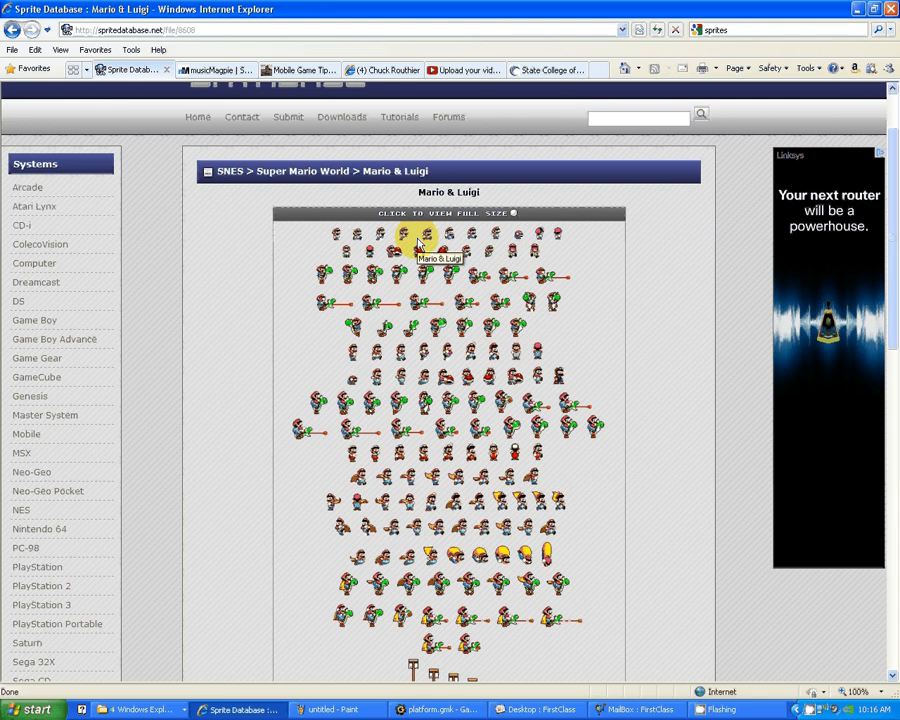
{"action": "left_click", "coordinate": [418, 245]}
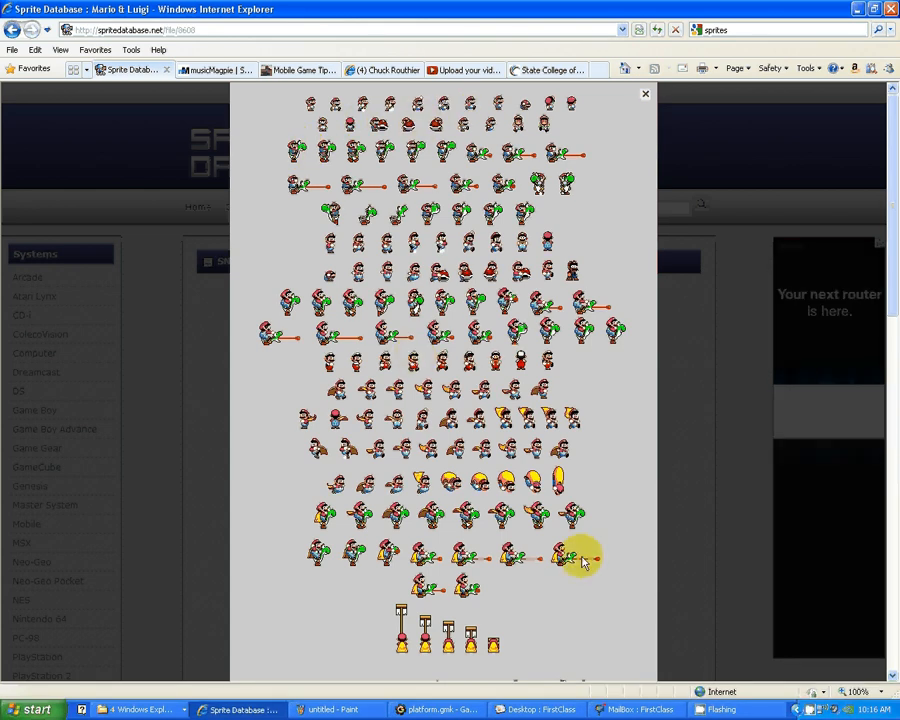
{"action": "scroll", "coordinate": [552, 482], "scroll_direction": "down", "scroll_amount": 7}
{"action": "scroll", "coordinate": [540, 490], "scroll_direction": "up", "scroll_amount": 2}
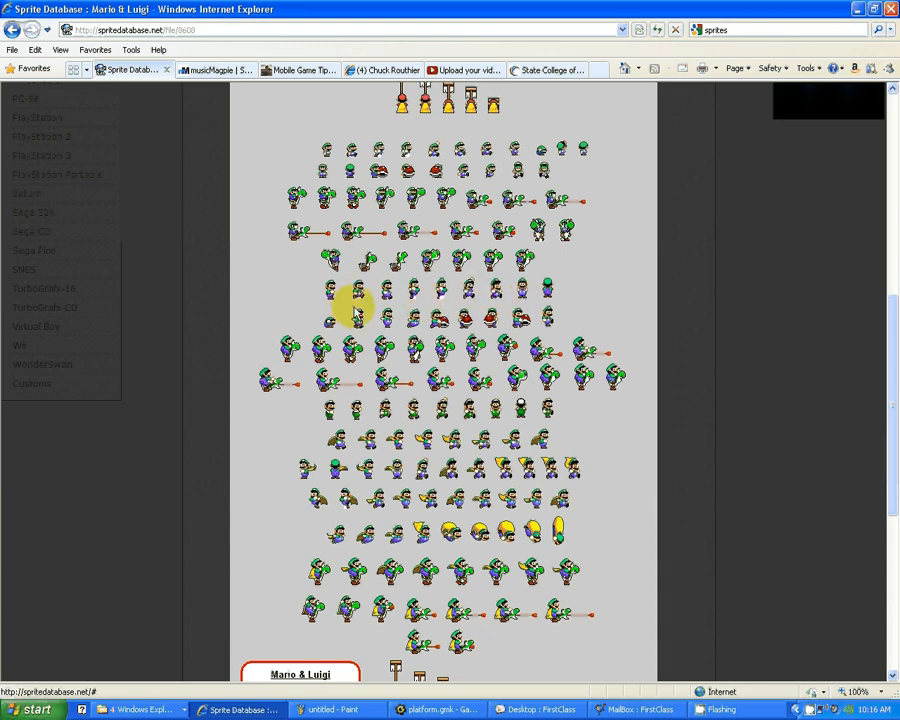
{"action": "scroll", "coordinate": [440, 300], "scroll_direction": "up", "scroll_amount": 3}
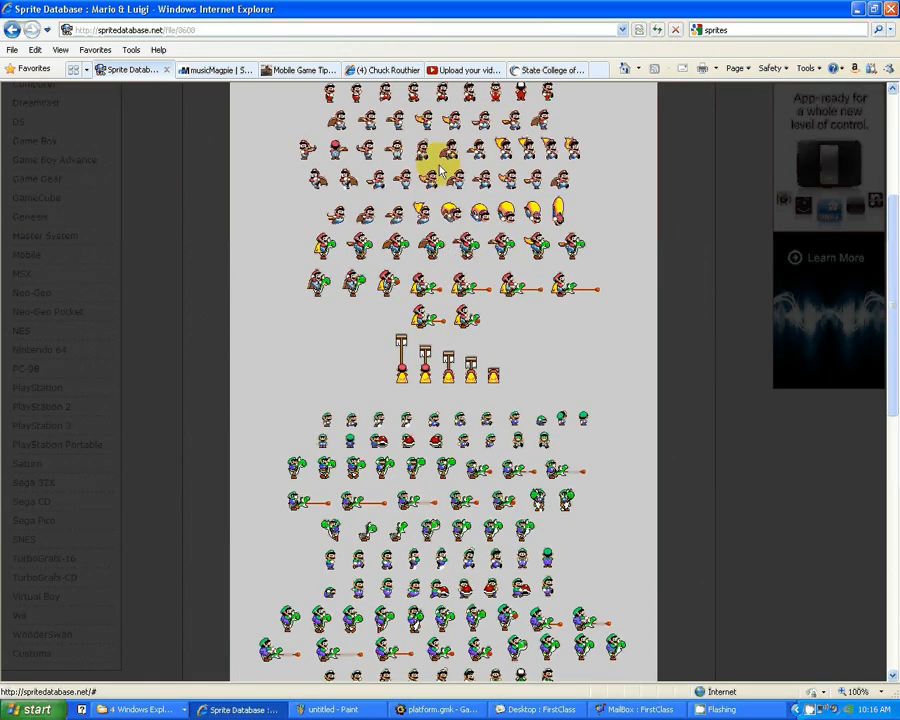
{"action": "scroll", "coordinate": [450, 195], "scroll_direction": "up", "scroll_amount": 2}
- Save the sprite sheet picture as the GIF MarioLuigi in My Pictures, replacing the existing file
{"action": "right_click", "coordinate": [445, 207]}
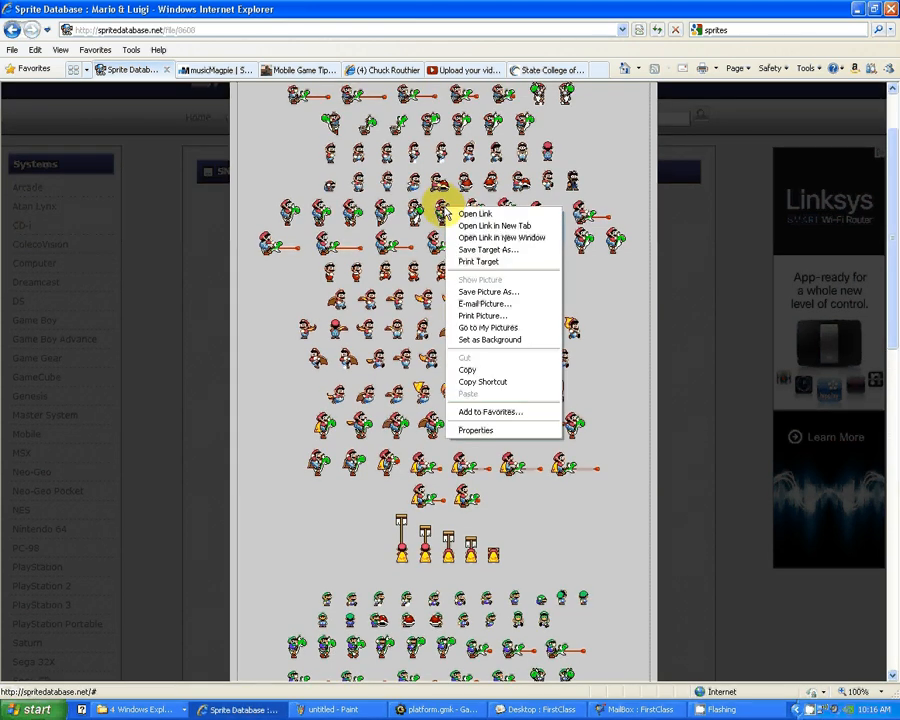
{"action": "left_click", "coordinate": [509, 293]}
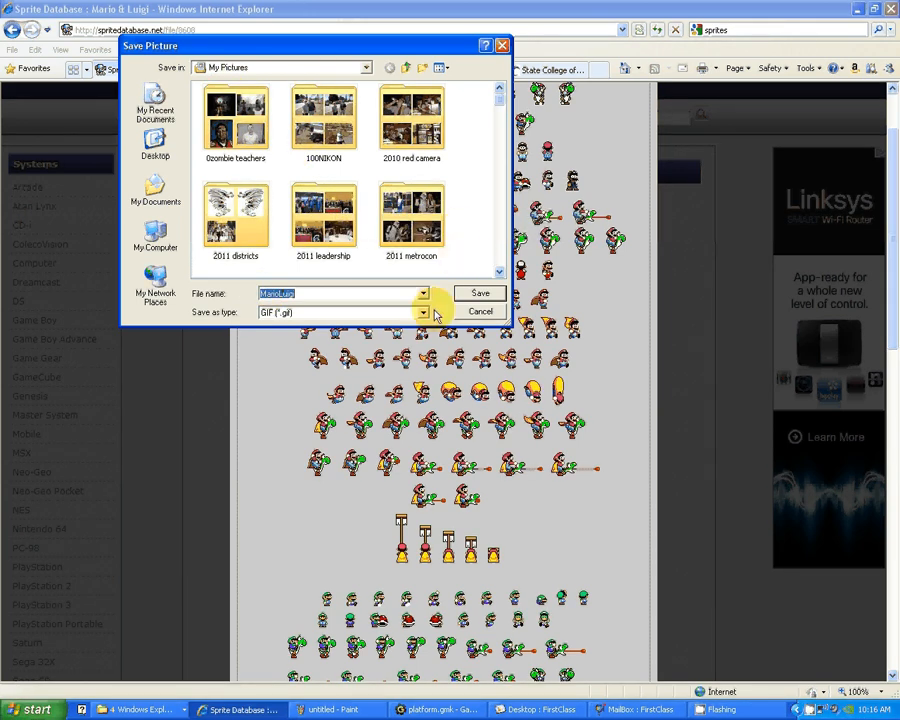
{"action": "left_click", "coordinate": [483, 295]}
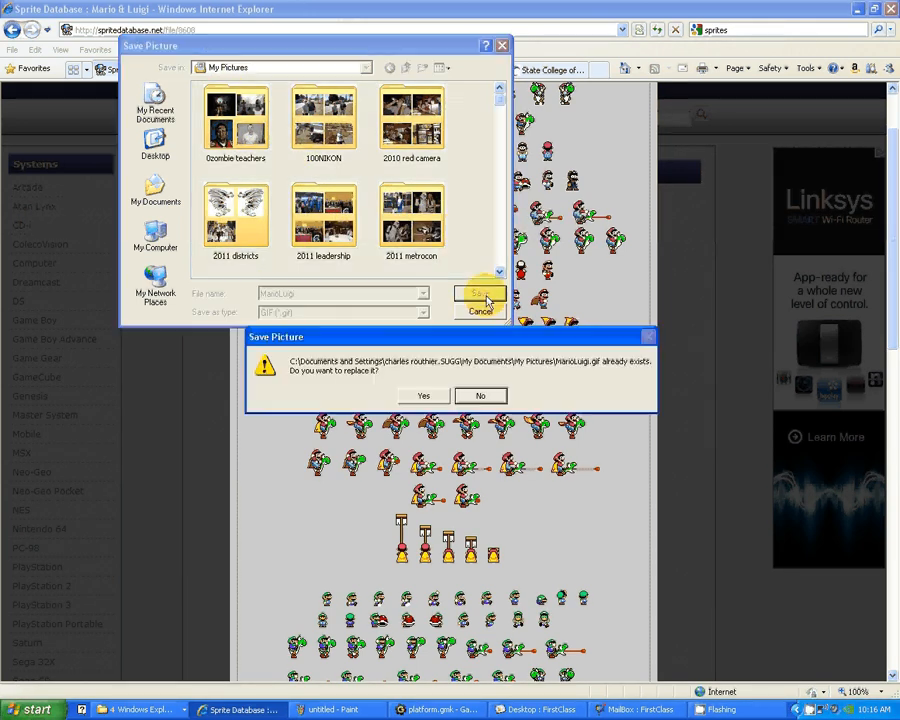
{"action": "left_click", "coordinate": [423, 395]}
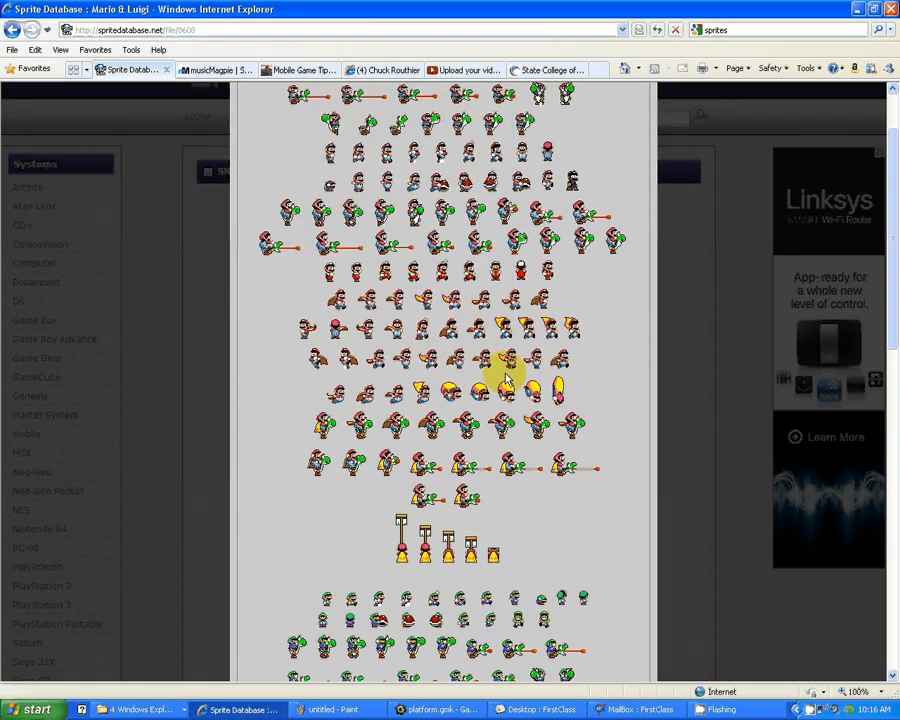
- Minimize the browser, switch to Game Maker and create a new sprite named "character left sprite4"
{"action": "left_click", "coordinate": [858, 12]}
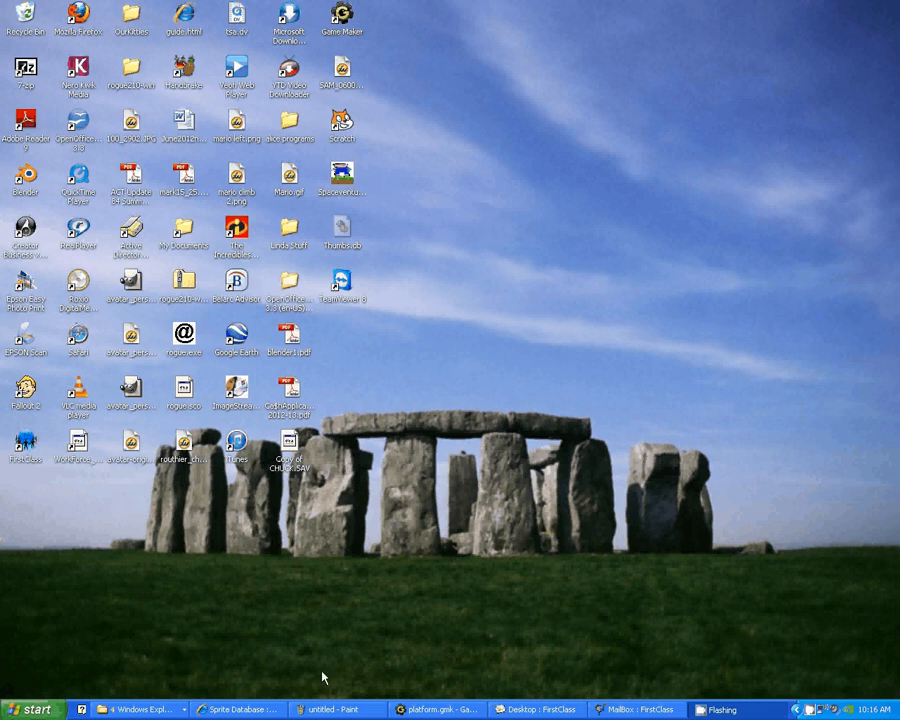
{"action": "left_click", "coordinate": [440, 709]}
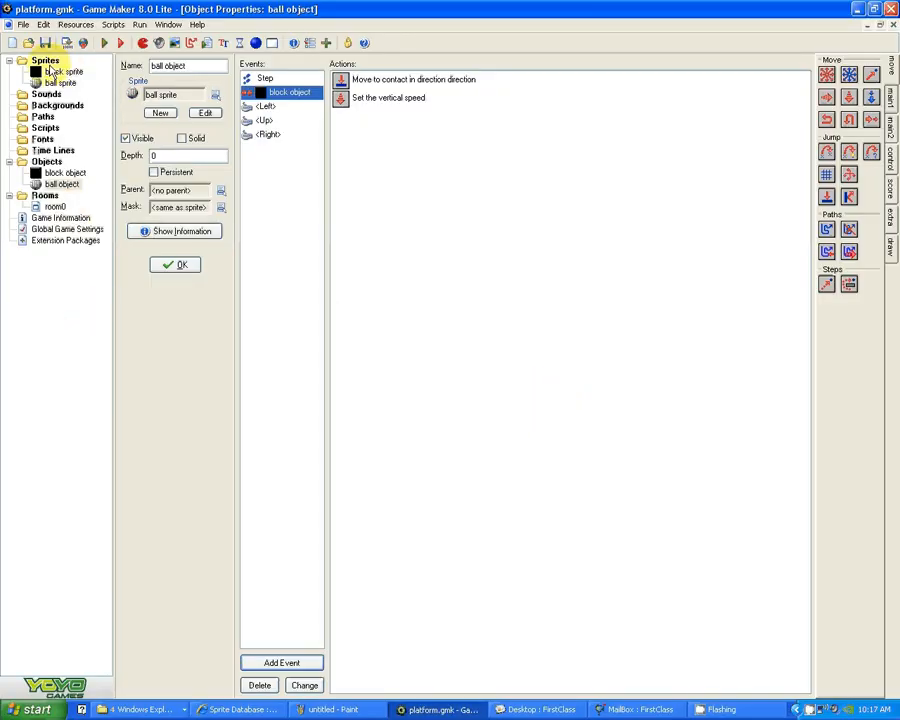
{"action": "left_click", "coordinate": [143, 43]}
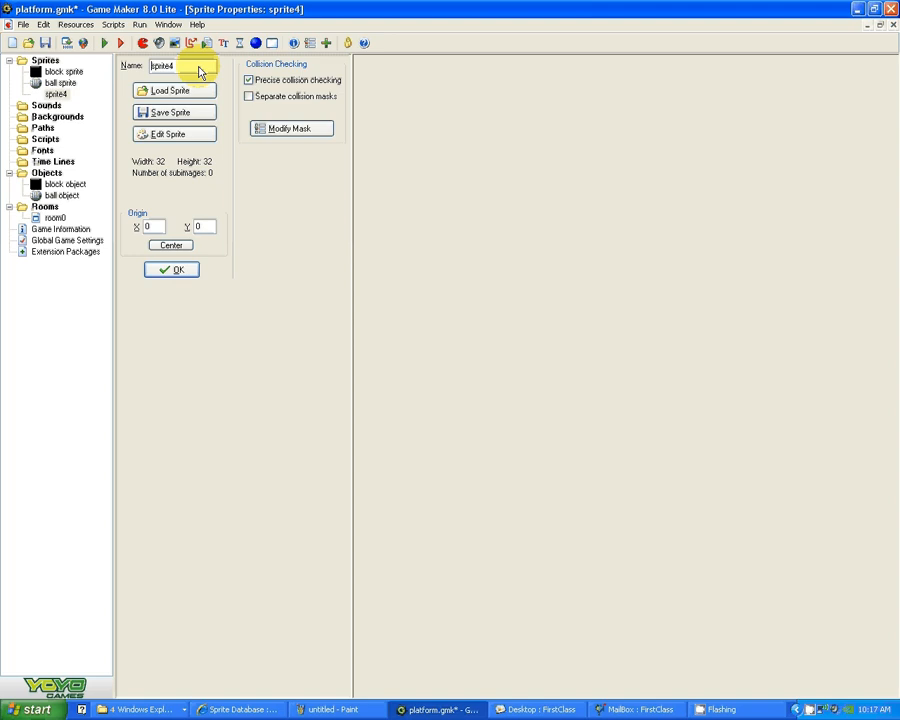
{"action": "key", "text": "Home"}
{"action": "type", "text": "character"}
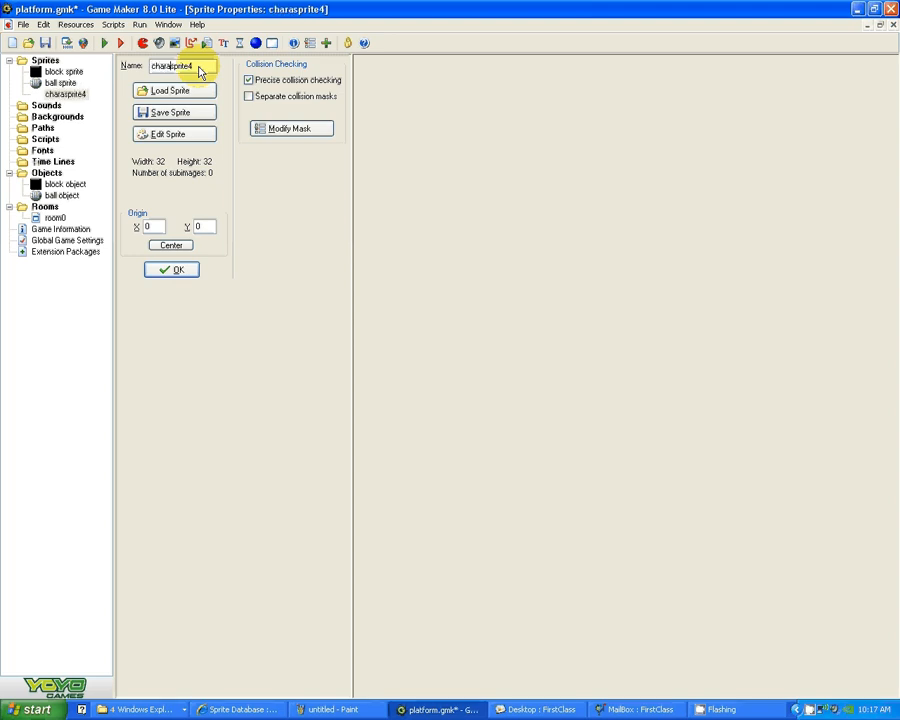
{"action": "type", "text": " left"}
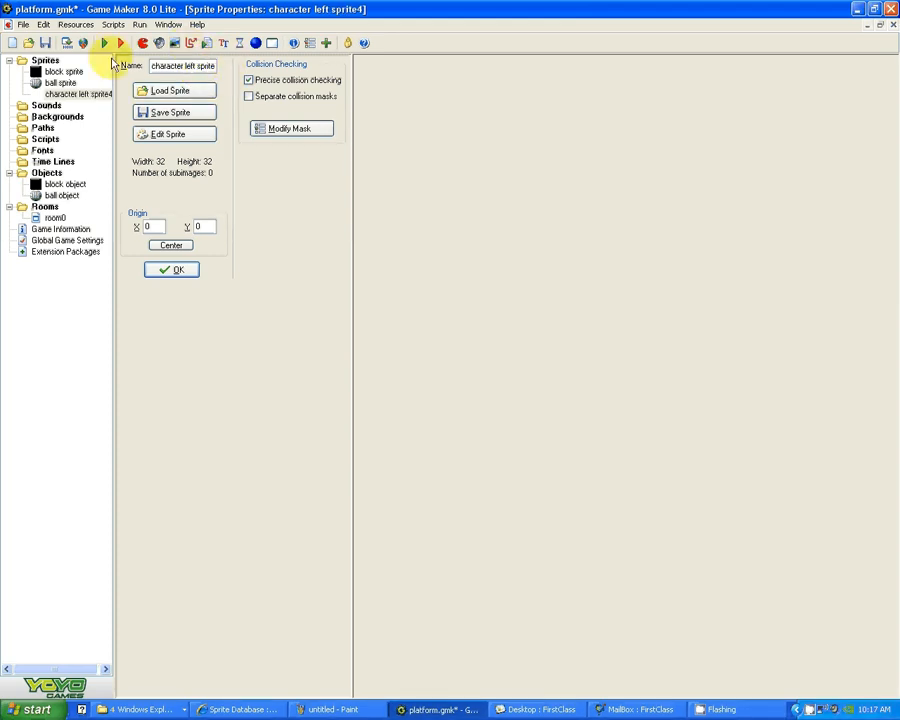
- Load MarioLuigi.gif from My Pictures into the new sprite with Remove Background enabled
{"action": "left_click", "coordinate": [175, 95]}
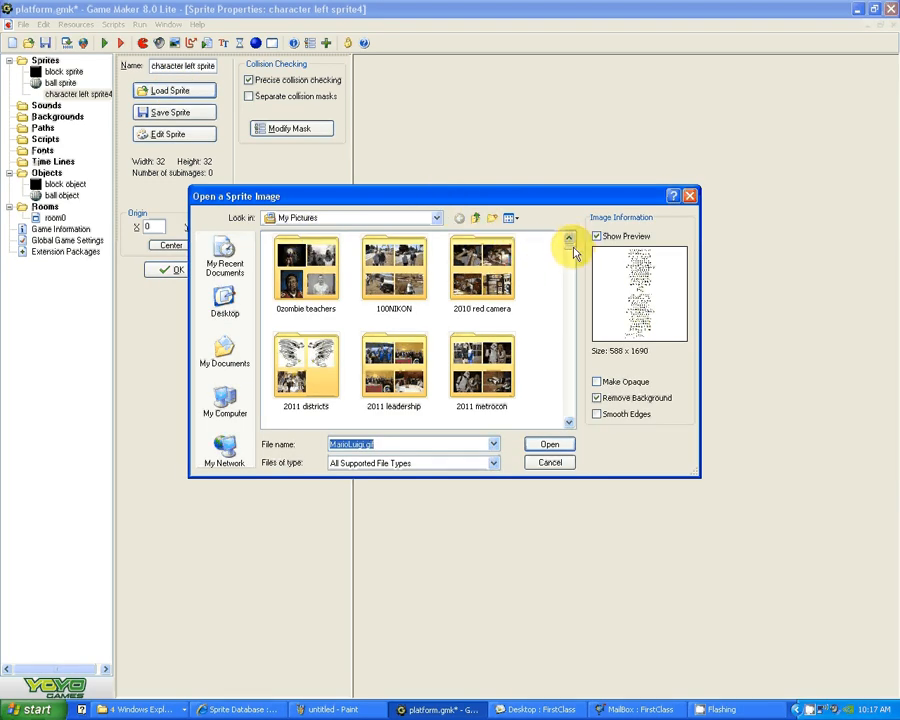
{"action": "left_click_drag", "start_coordinate": [573, 251], "coordinate": [567, 327]}
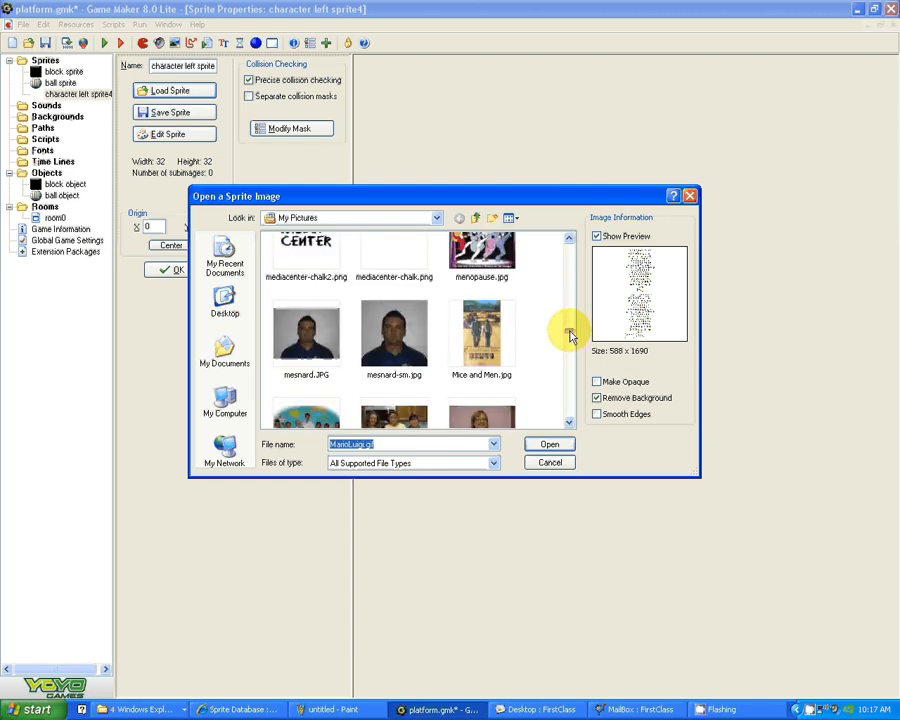
{"action": "left_click", "coordinate": [569, 239]}
{"action": "left_click", "coordinate": [569, 239]}
{"action": "left_click", "coordinate": [569, 239]}
{"action": "left_click", "coordinate": [569, 240]}
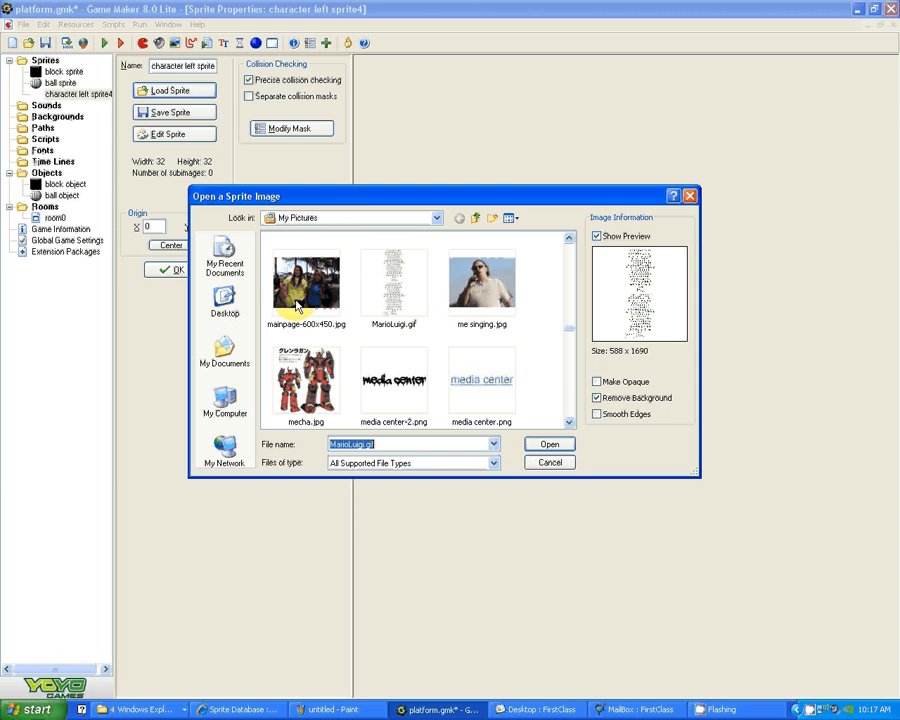
{"action": "left_click", "coordinate": [390, 268]}
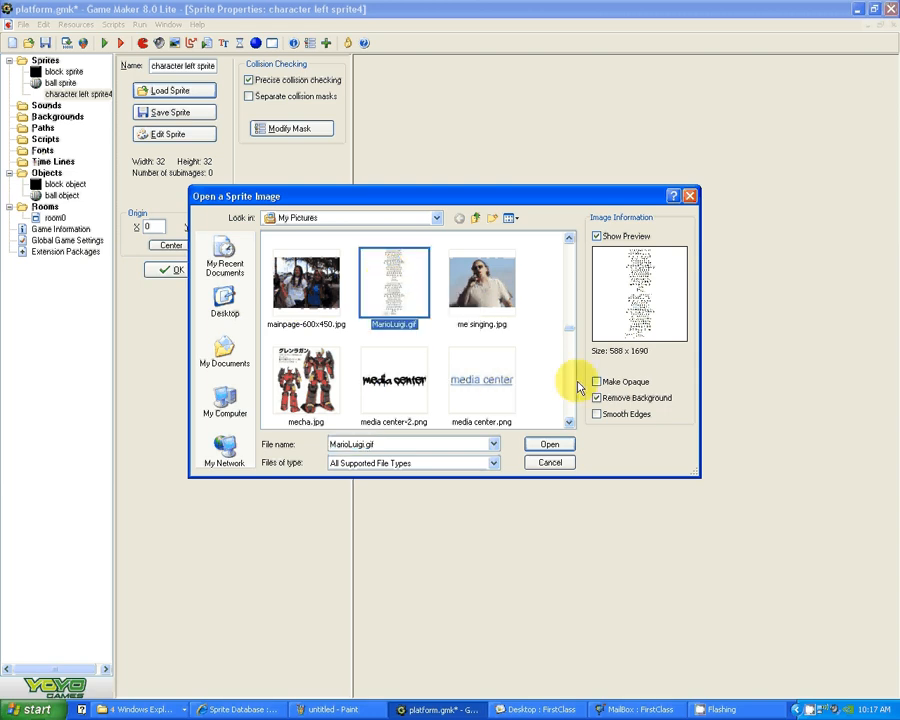
{"action": "left_click", "coordinate": [551, 445]}
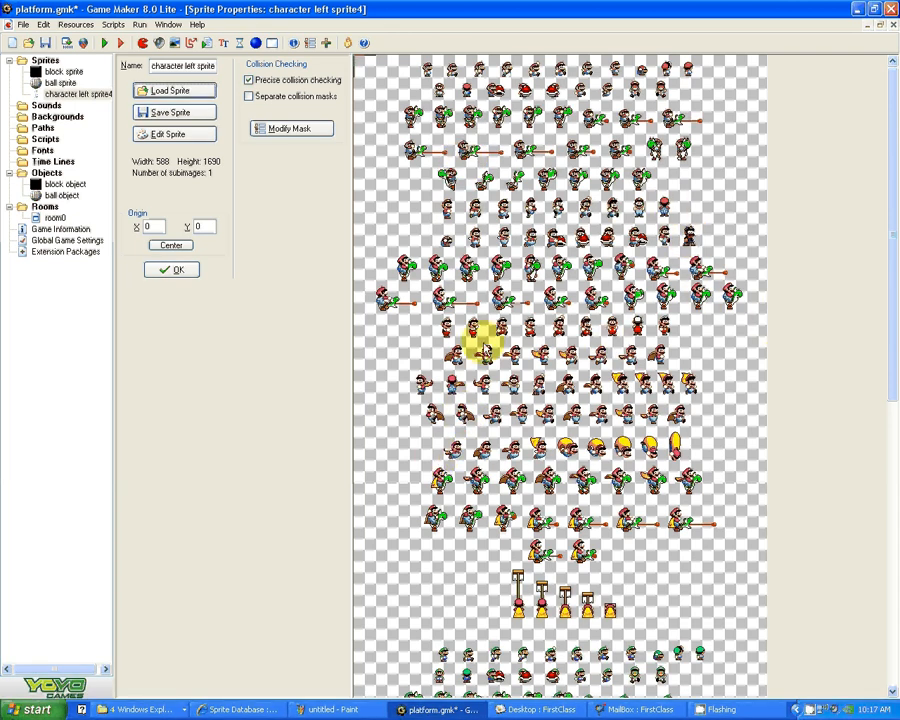
- Load MarioLuigi.gif into the sprite once more, keeping Remove Background enabled
{"action": "left_click", "coordinate": [172, 91]}
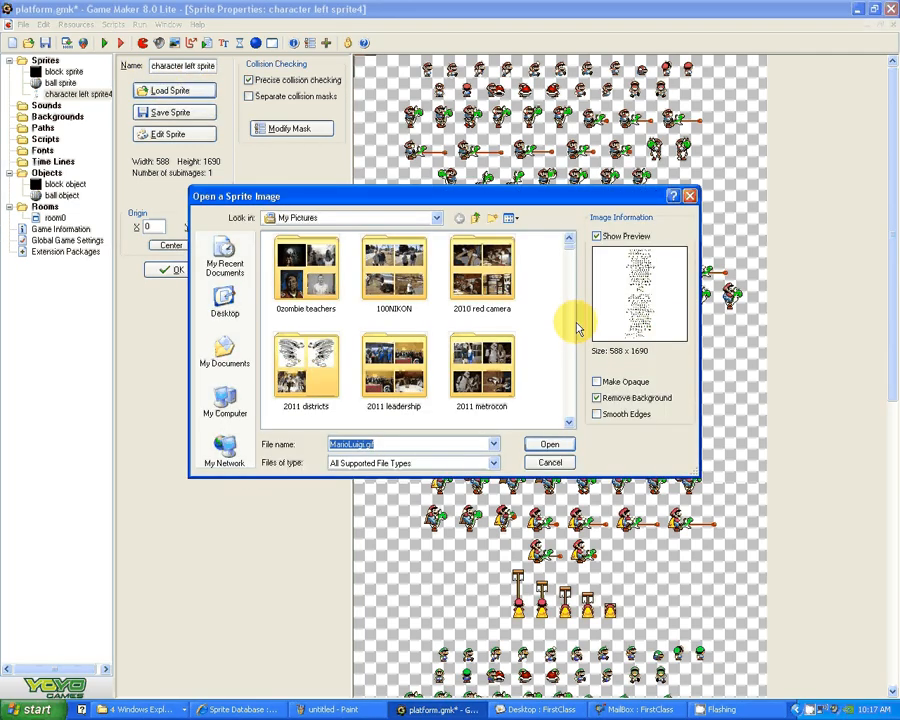
{"action": "left_click_drag", "start_coordinate": [568, 243], "coordinate": [574, 330]}
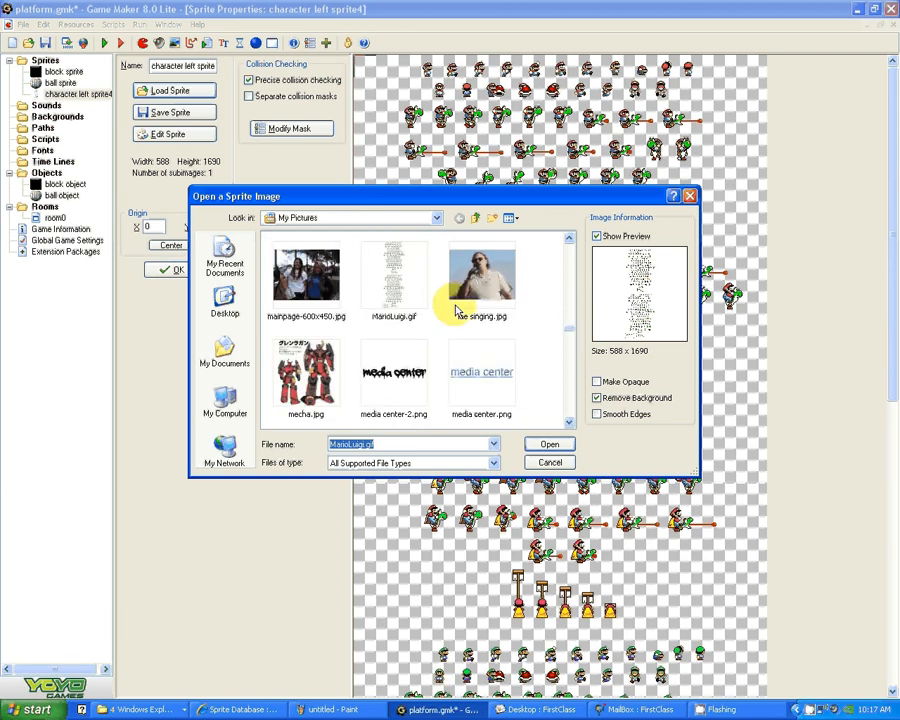
{"action": "left_click", "coordinate": [394, 275]}
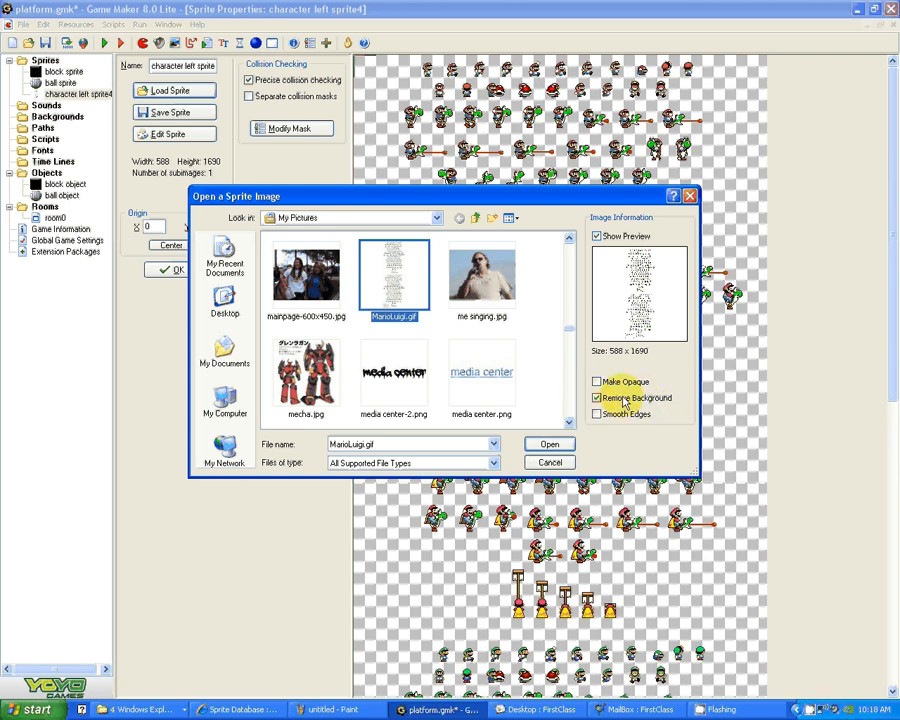
{"action": "left_click", "coordinate": [548, 444]}
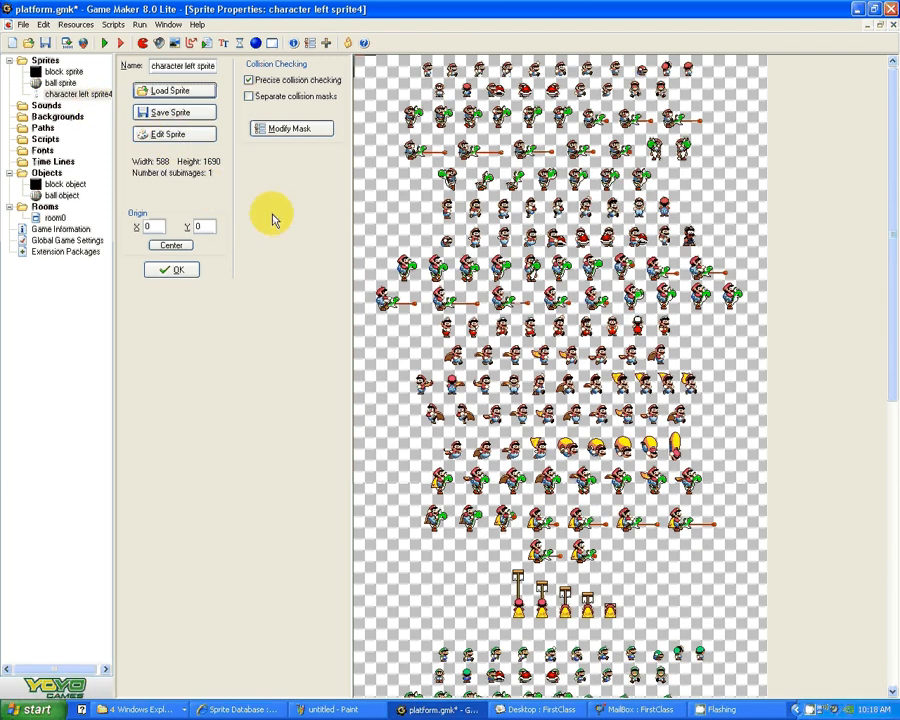
- Open the character left sprite's single frame in the Image Editor and toggle the grid on
{"action": "left_click", "coordinate": [190, 137]}
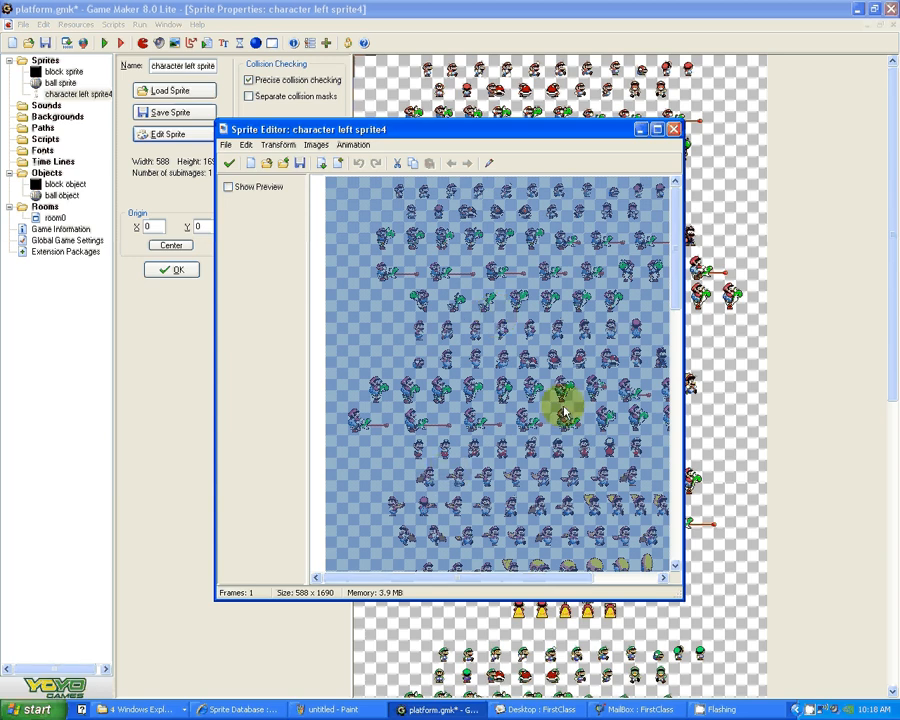
{"action": "double_click", "coordinate": [512, 332]}
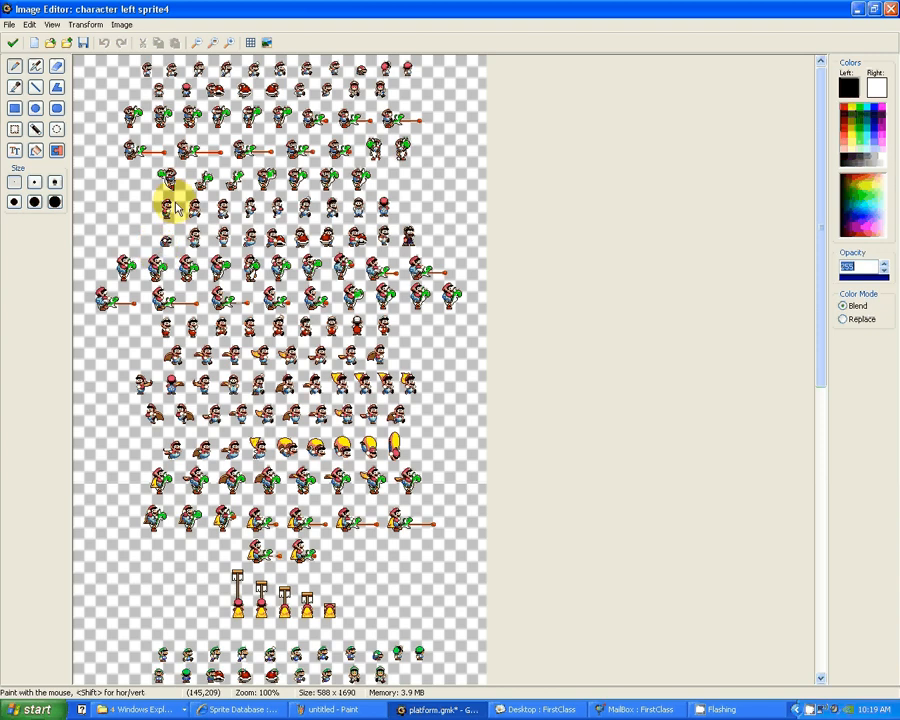
{"action": "left_click", "coordinate": [252, 49]}
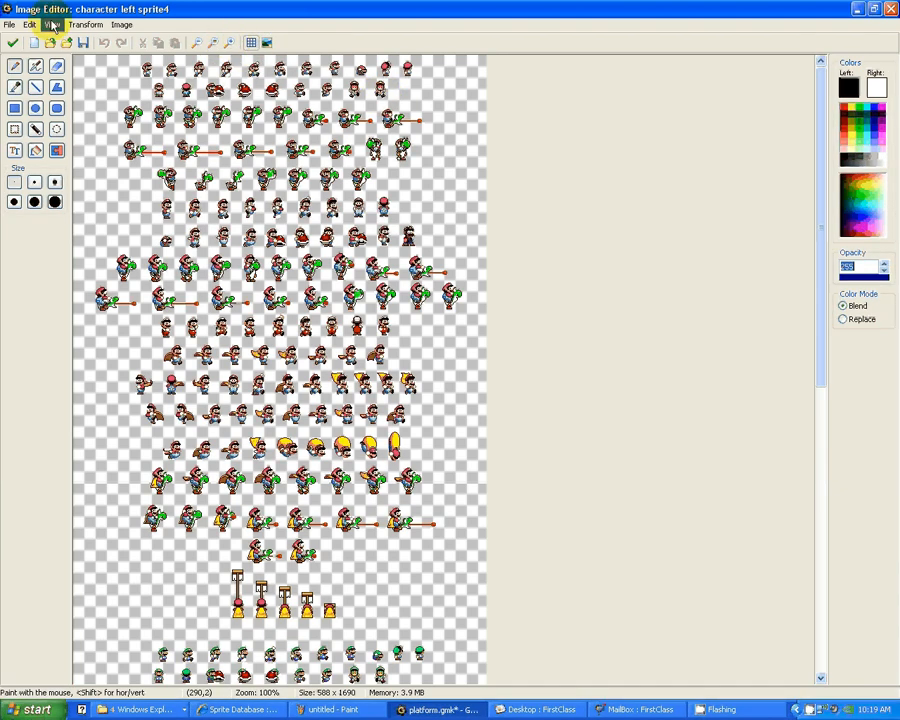
- Set the Image Editor grid to 32 horizontally and 32 vertically
{"action": "left_click", "coordinate": [29, 25]}
{"action": "mouse_move", "coordinate": [48, 28]}
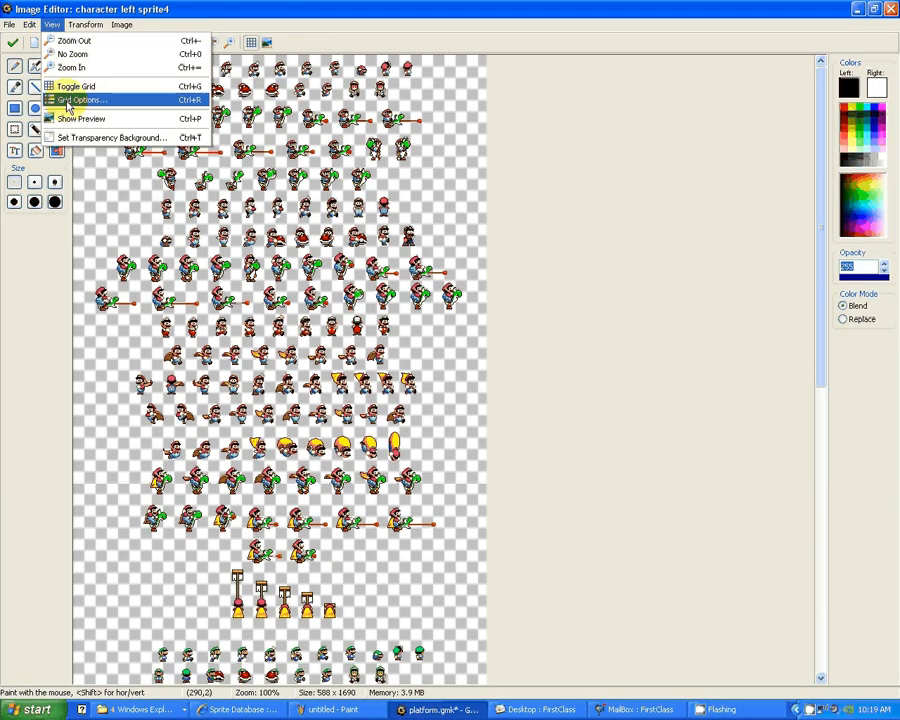
{"action": "left_click", "coordinate": [108, 103]}
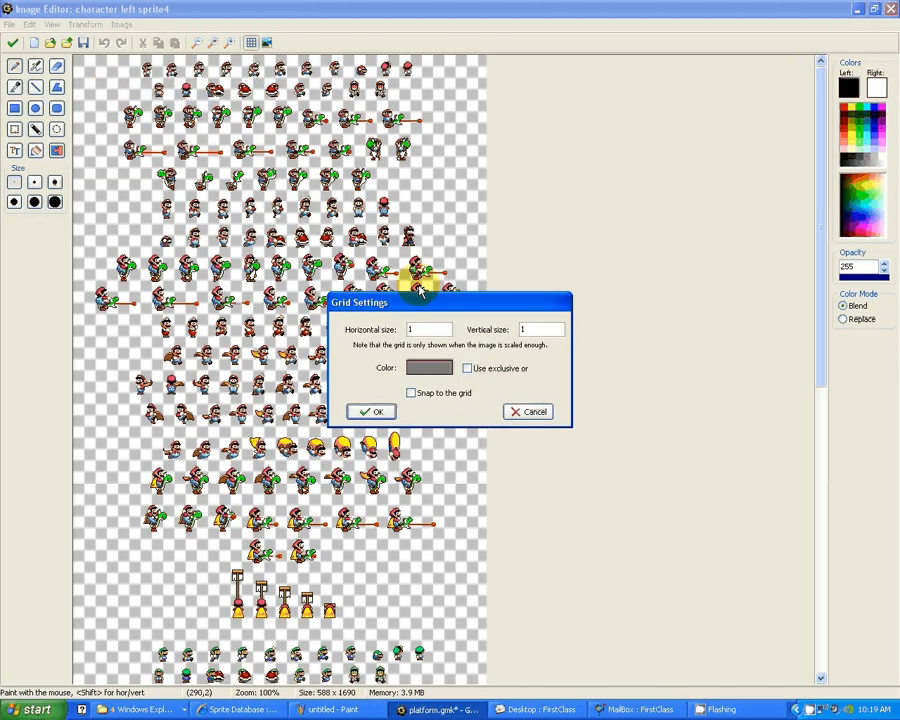
{"action": "double_click", "coordinate": [420, 335]}
{"action": "type", "text": "32"}
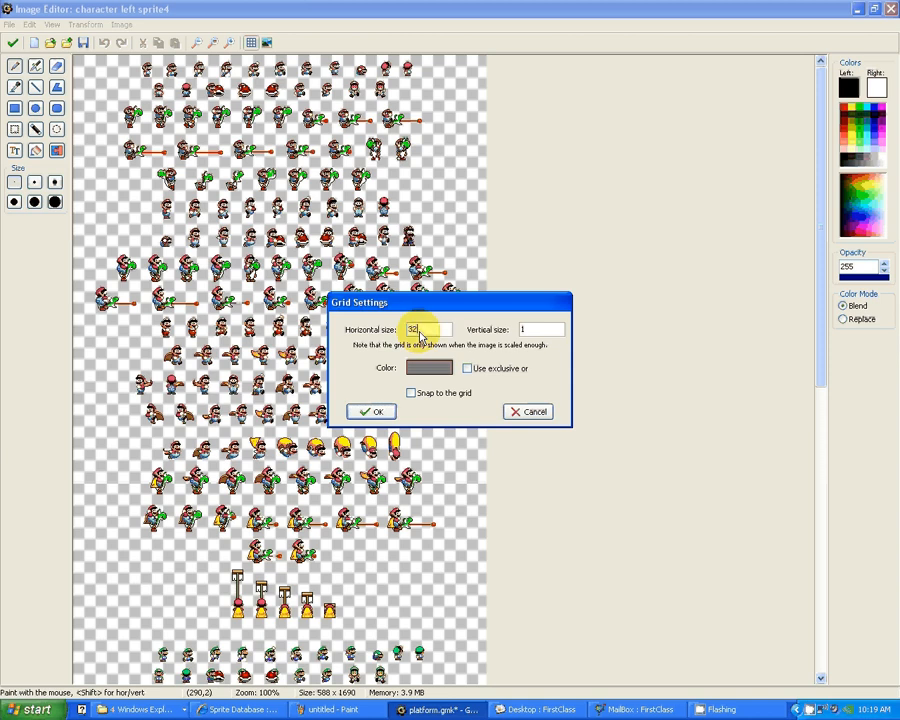
{"action": "double_click", "coordinate": [526, 329]}
{"action": "type", "text": "32"}
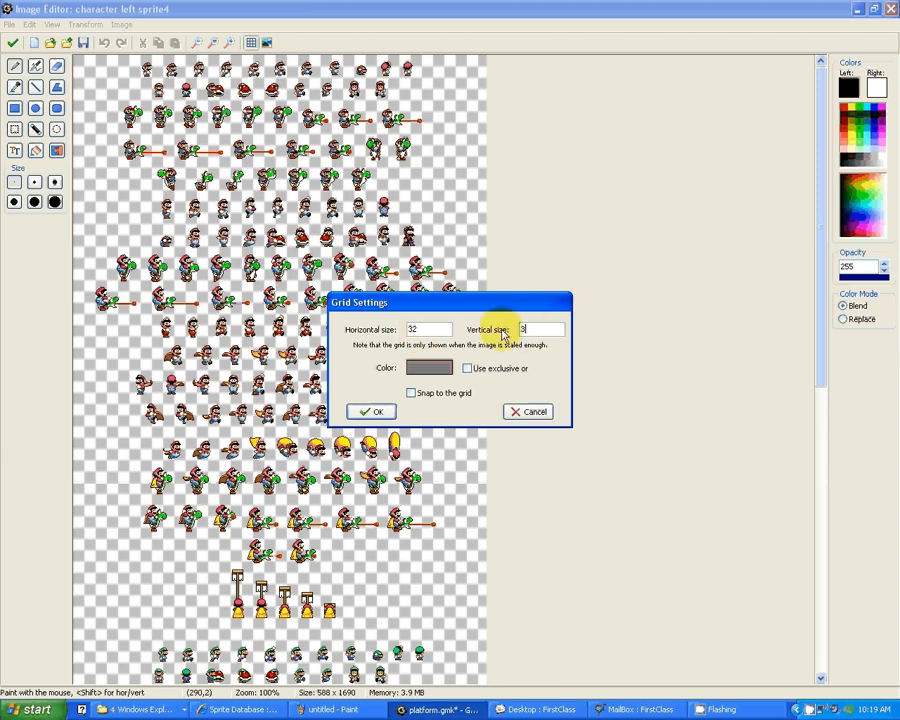
{"action": "left_click", "coordinate": [373, 412]}
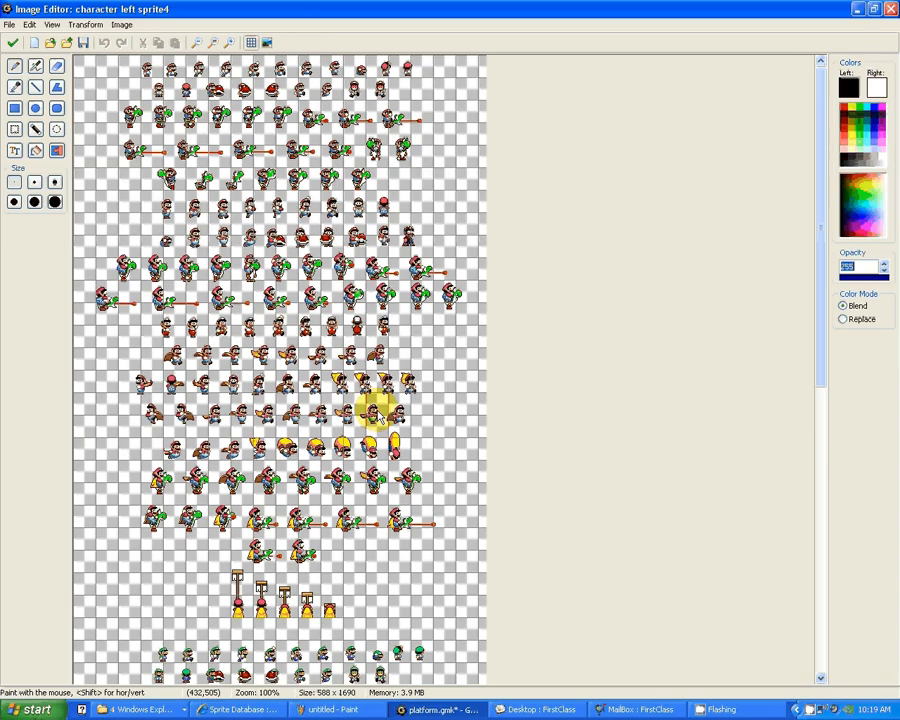
- Move the second Mario in the sixth row and the ninth row's first raised-head Yoshi rider up into grid cells, then deselect
{"action": "left_click", "coordinate": [230, 43]}
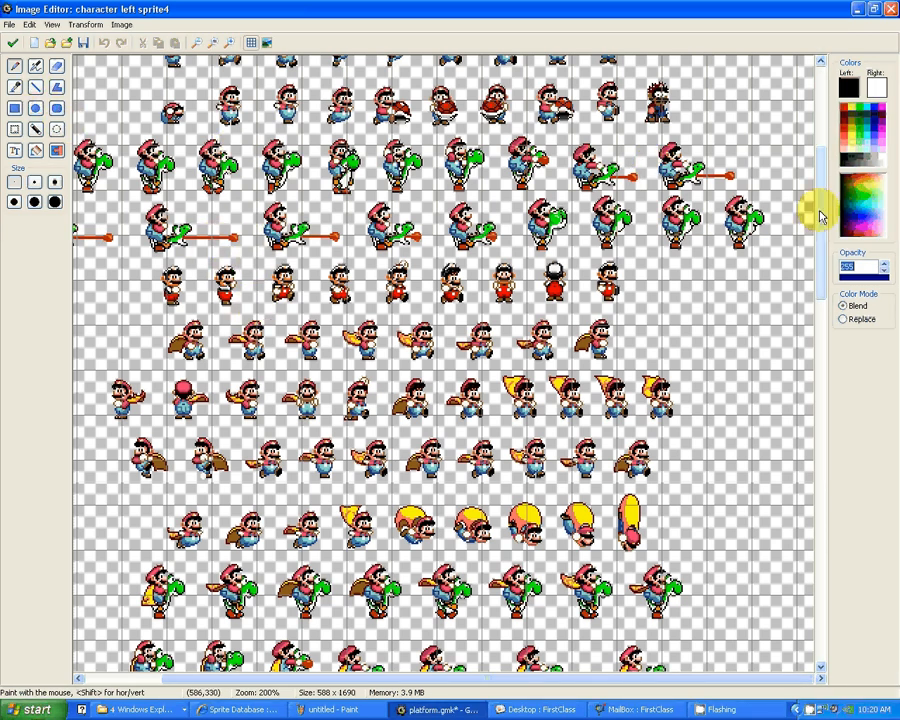
{"action": "left_click_drag", "start_coordinate": [817, 207], "coordinate": [744, 148]}
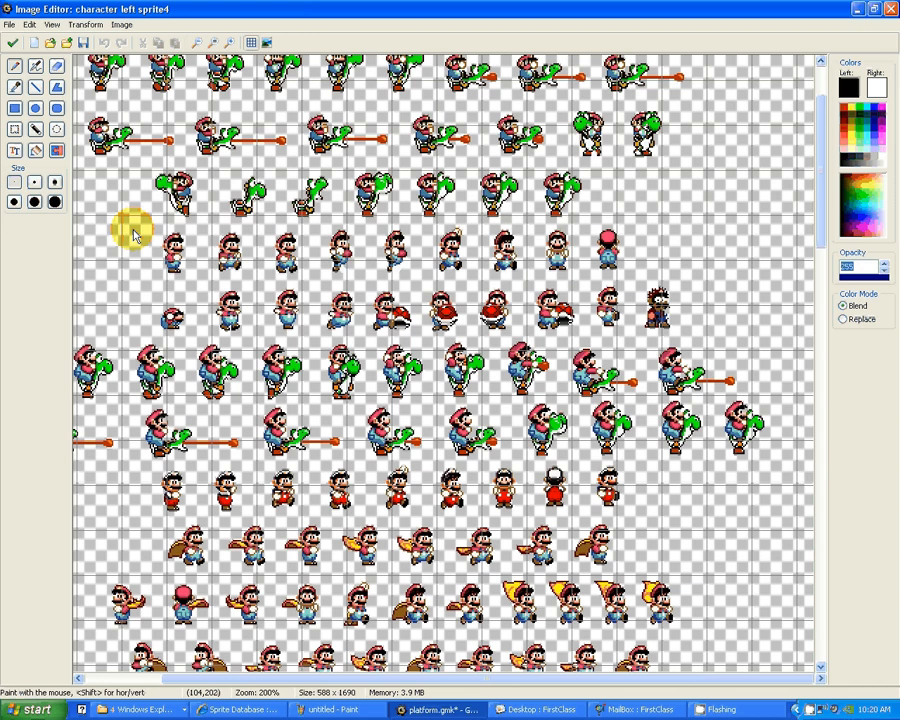
{"action": "left_click", "coordinate": [15, 130]}
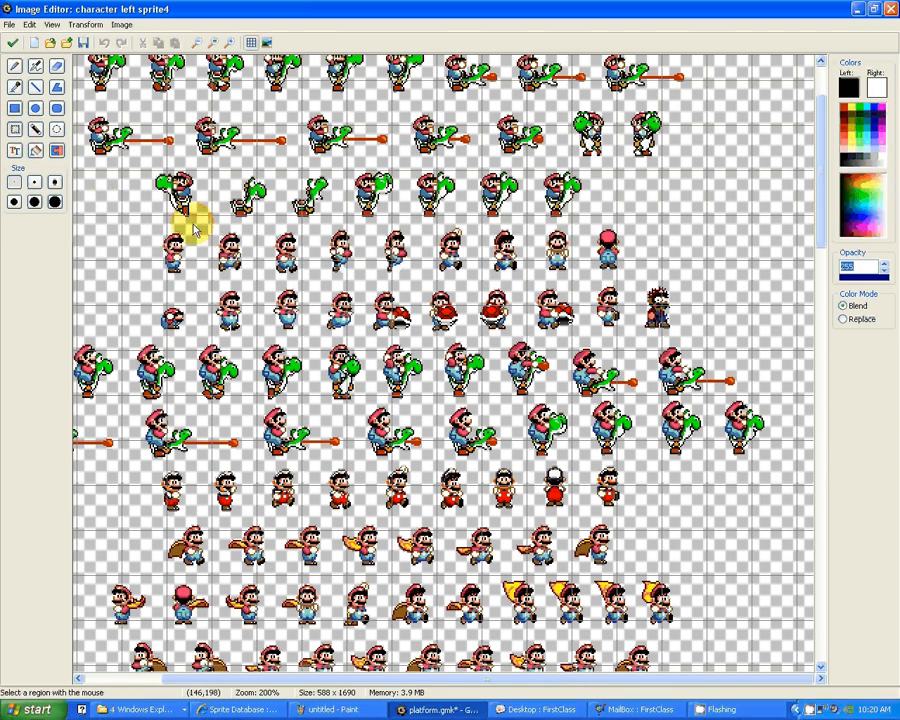
{"action": "left_click_drag", "start_coordinate": [214, 233], "coordinate": [245, 272]}
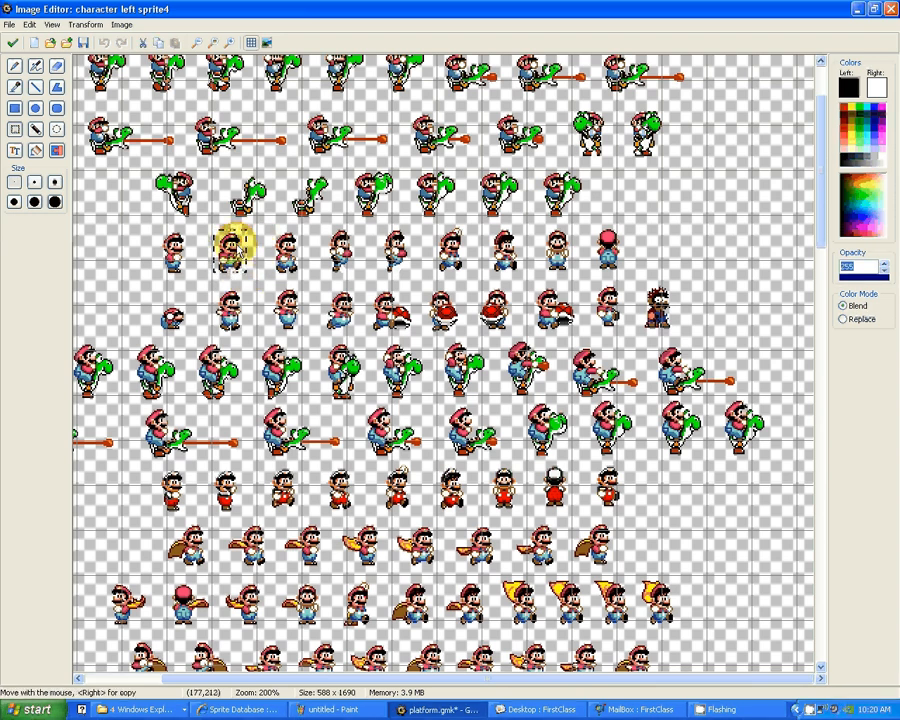
{"action": "left_click_drag", "start_coordinate": [232, 257], "coordinate": [236, 239]}
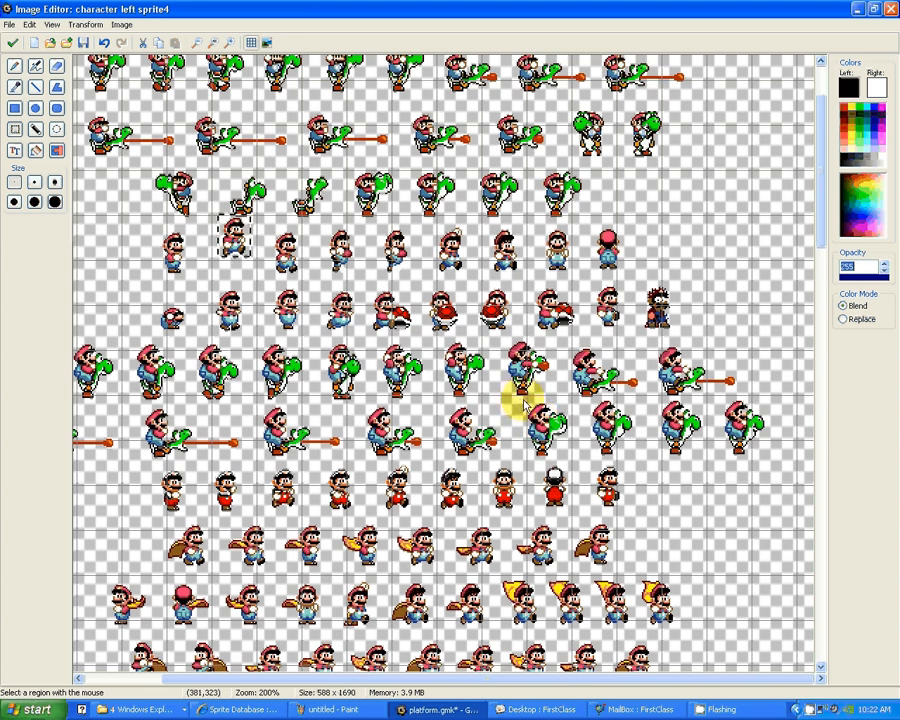
{"action": "left_click_drag", "start_coordinate": [523, 404], "coordinate": [556, 412]}
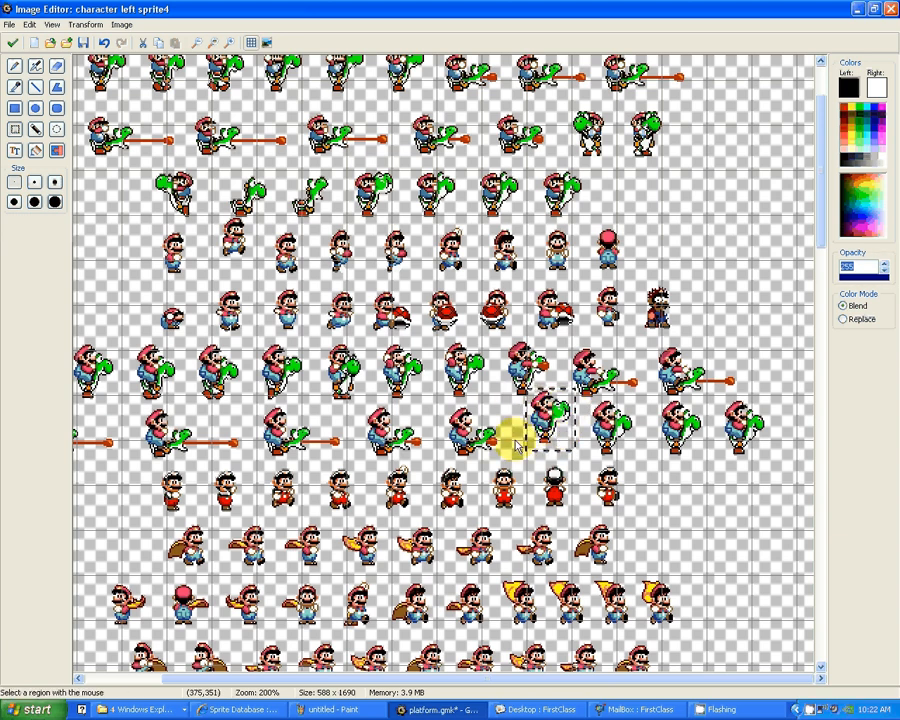
{"action": "left_click", "coordinate": [578, 436]}
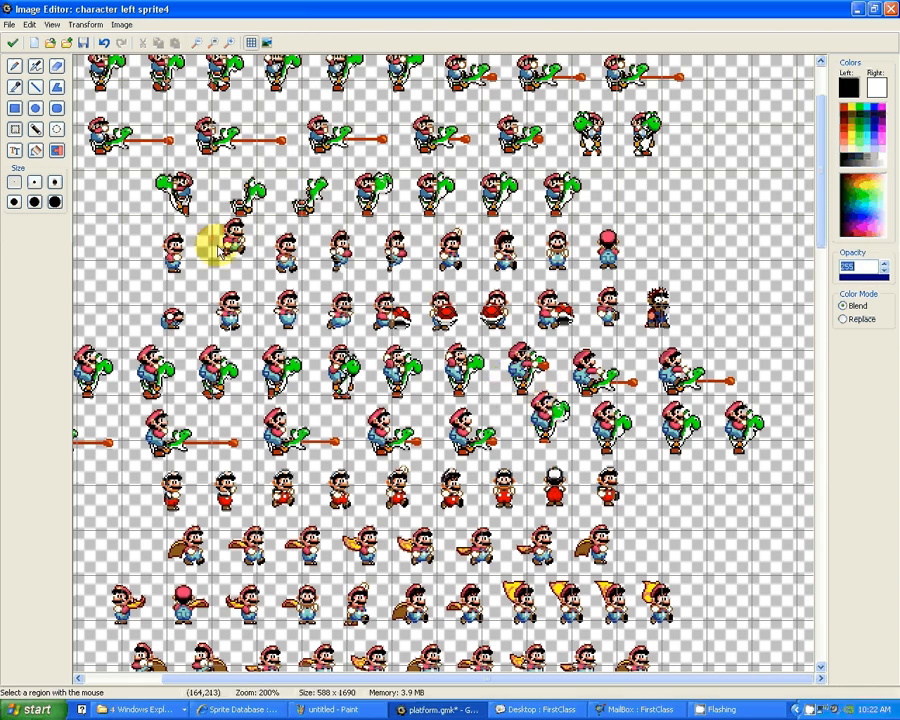
- Scale the whole sprite sheet to 80 percent, both horizontally and vertically
{"action": "left_click", "coordinate": [85, 26]}
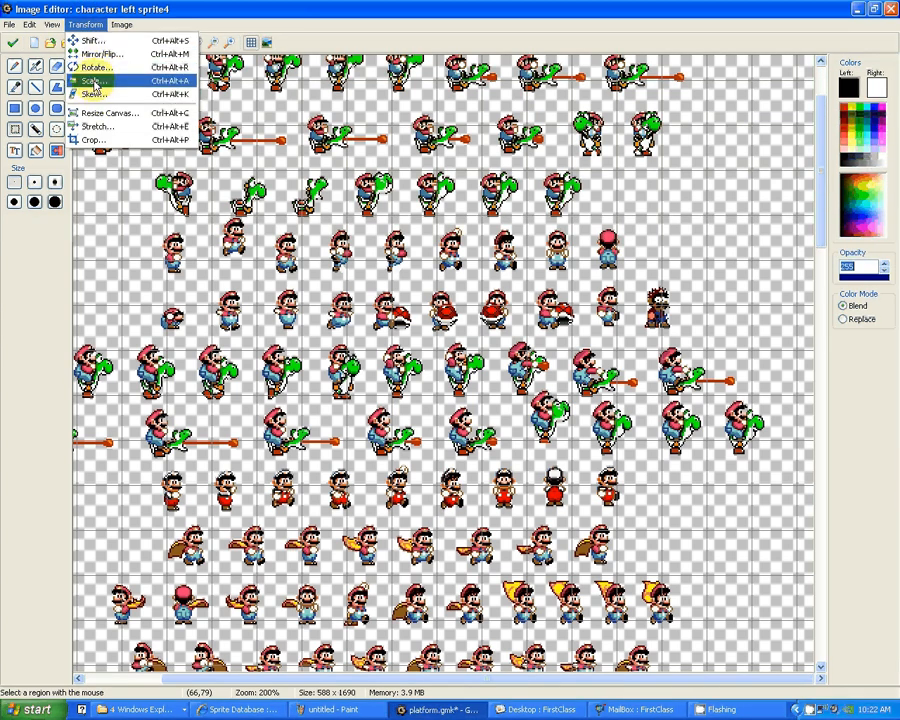
{"action": "left_click", "coordinate": [97, 82]}
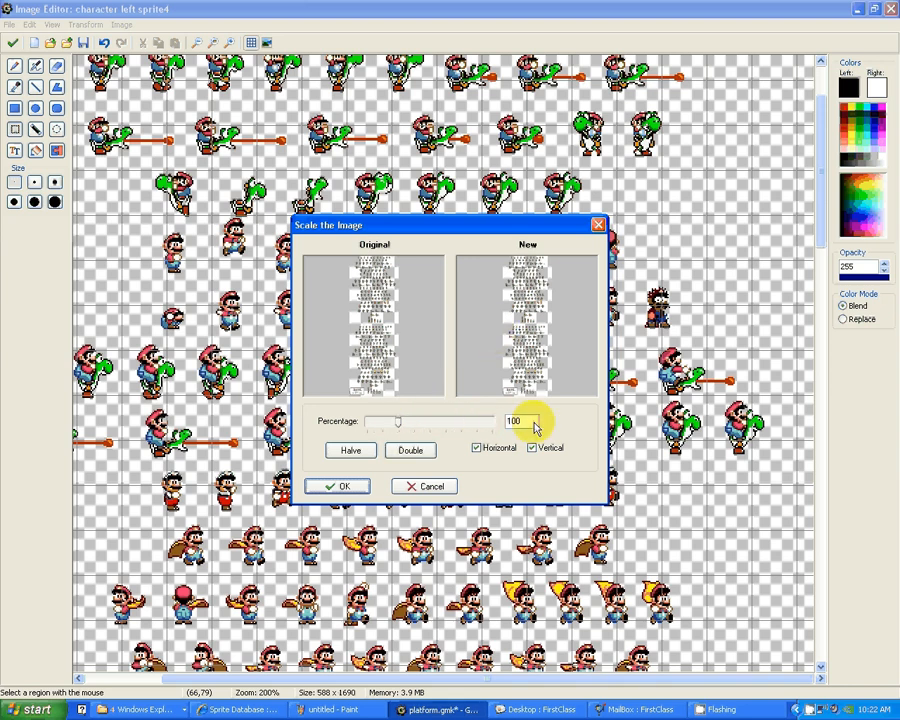
{"action": "left_click_drag", "start_coordinate": [536, 424], "coordinate": [468, 426]}
{"action": "type", "text": "80"}
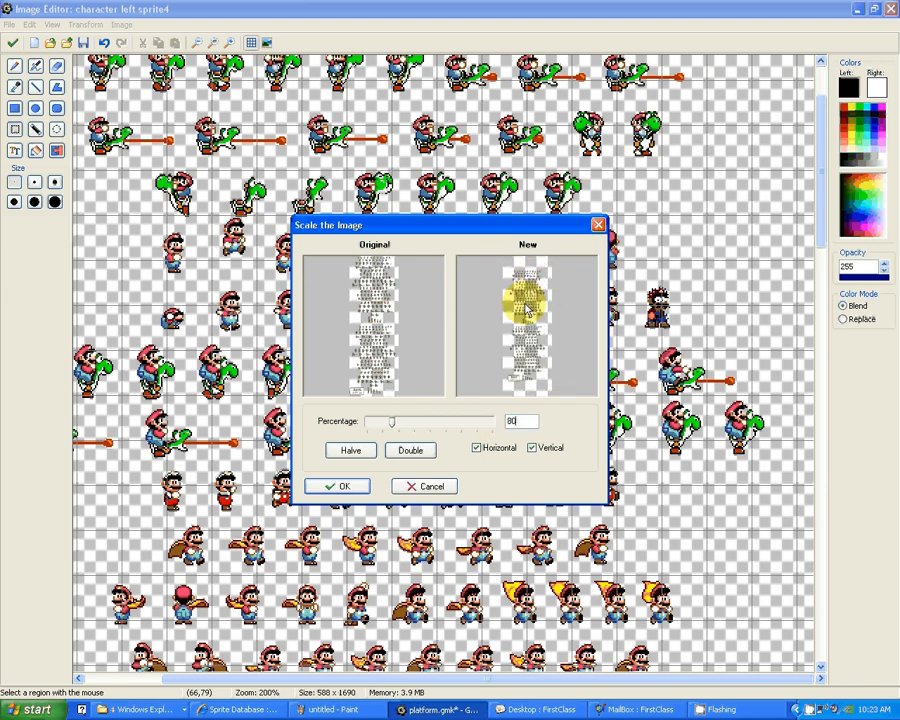
{"action": "left_click", "coordinate": [337, 487]}
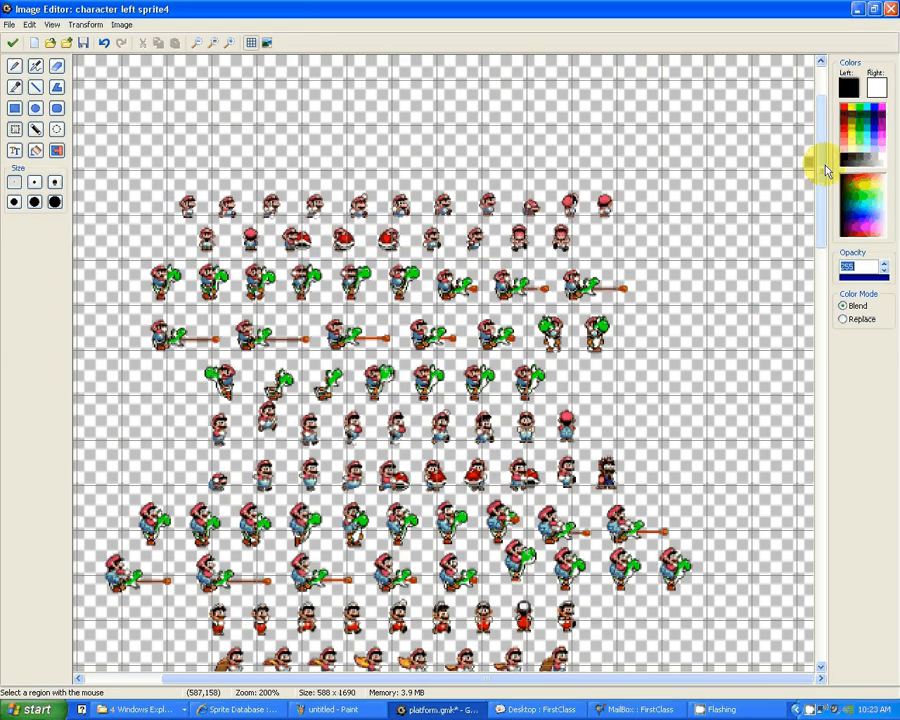
- Try moving a Mario-on-Yoshi sprite down to another grid cell, and undo both that move and the 80 percent scaling
{"action": "left_click_drag", "start_coordinate": [821, 168], "coordinate": [822, 225]}
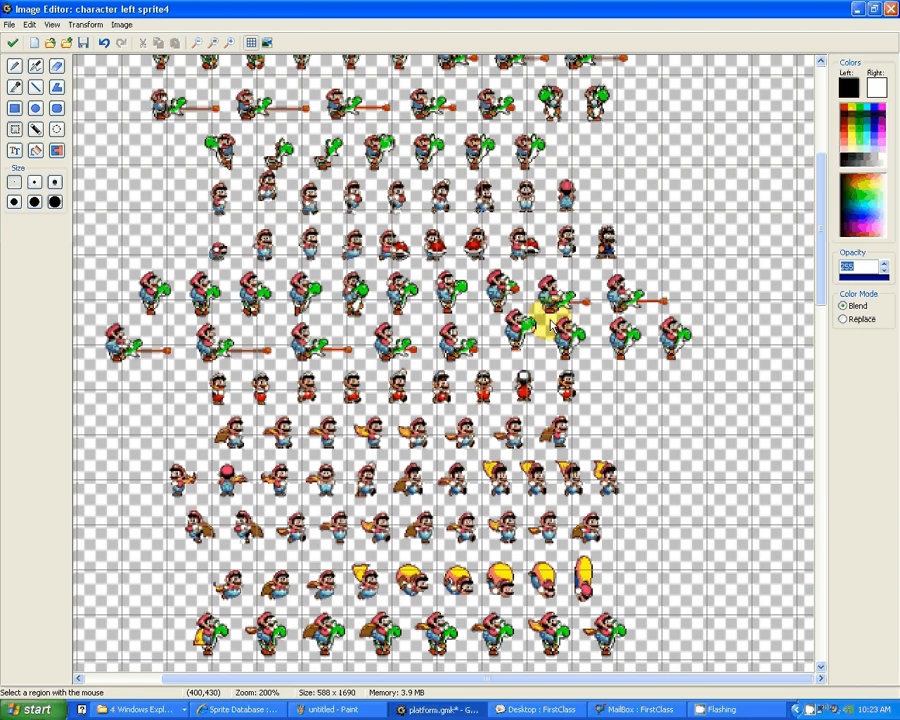
{"action": "left_click_drag", "start_coordinate": [552, 313], "coordinate": [597, 370]}
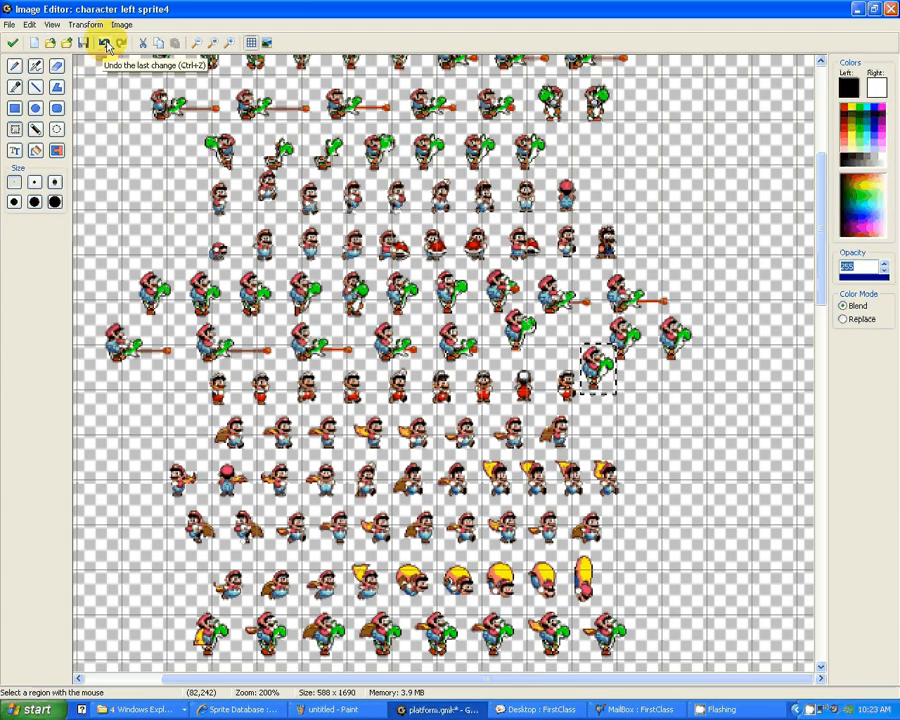
{"action": "left_click", "coordinate": [104, 47]}
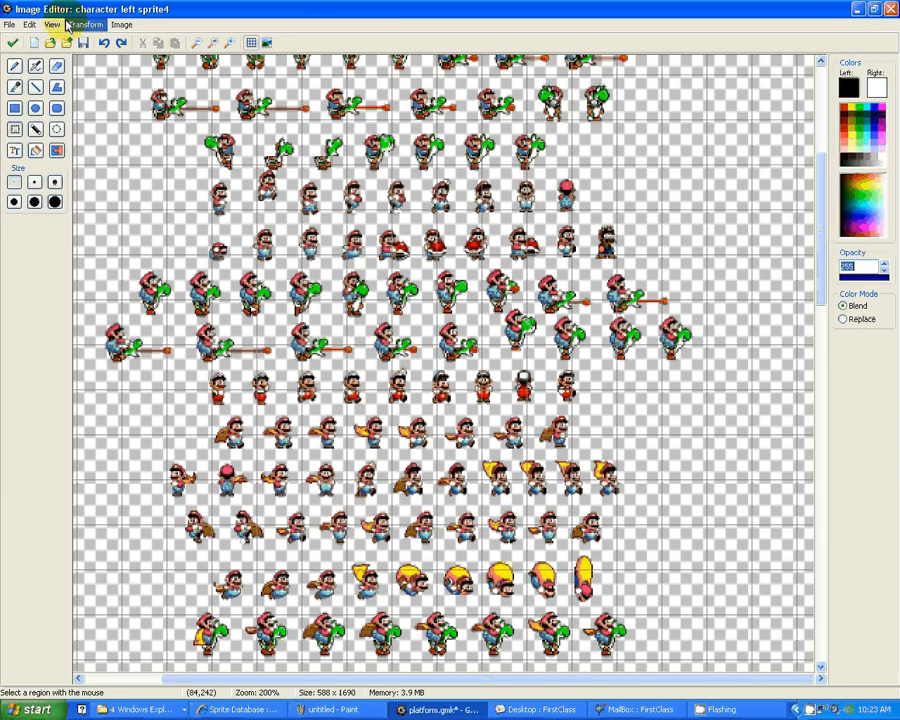
{"action": "left_click", "coordinate": [104, 45]}
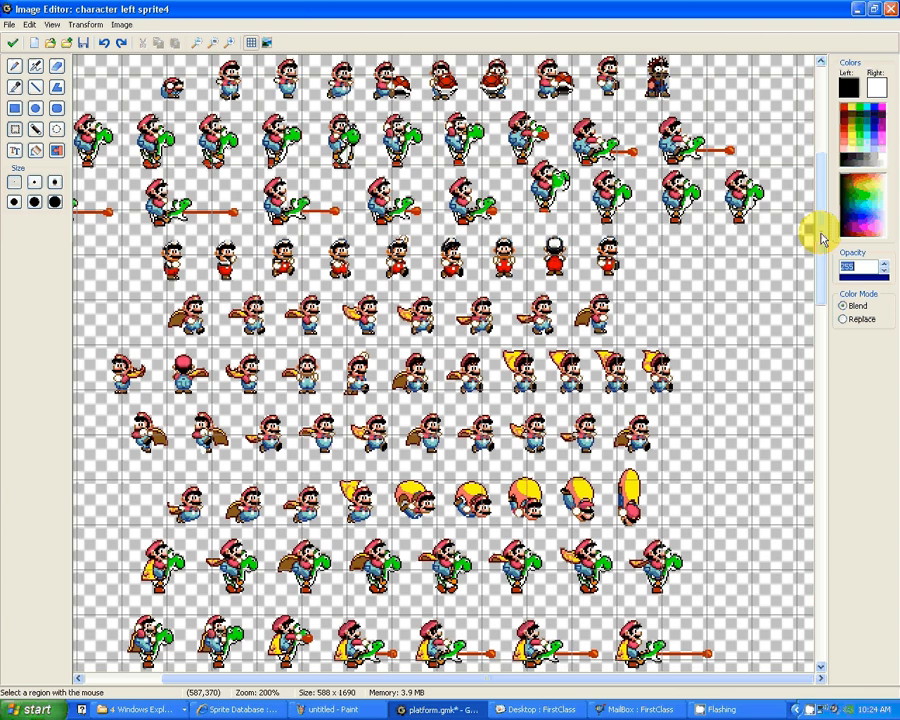
- Select the raised walking Mario, second in the sixth row of the sheet, with a rectangular region and copy it
{"action": "left_click_drag", "start_coordinate": [818, 231], "coordinate": [818, 138]}
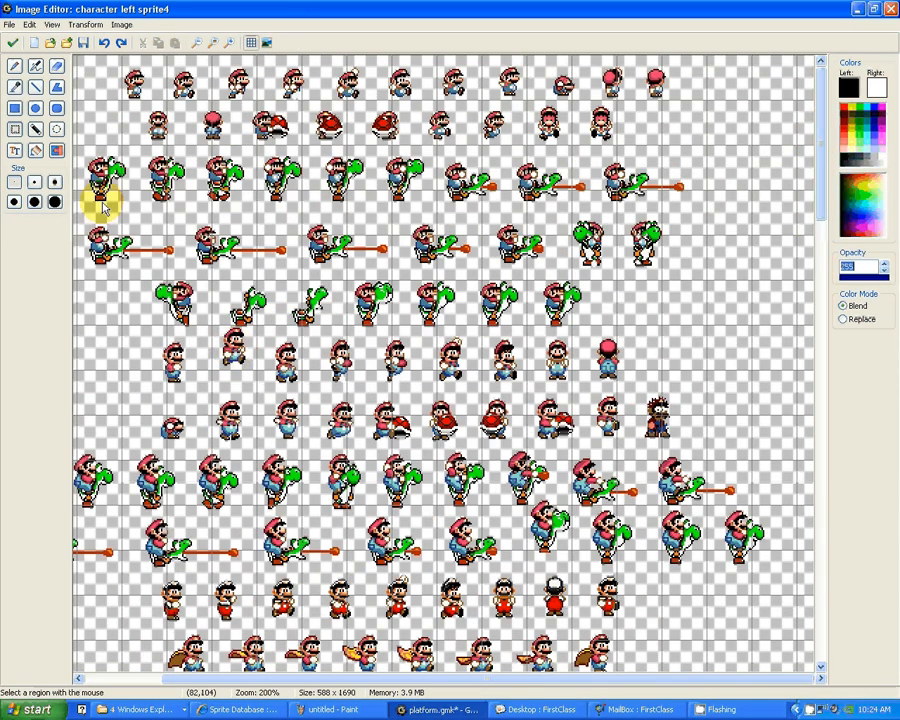
{"action": "left_click", "coordinate": [17, 133]}
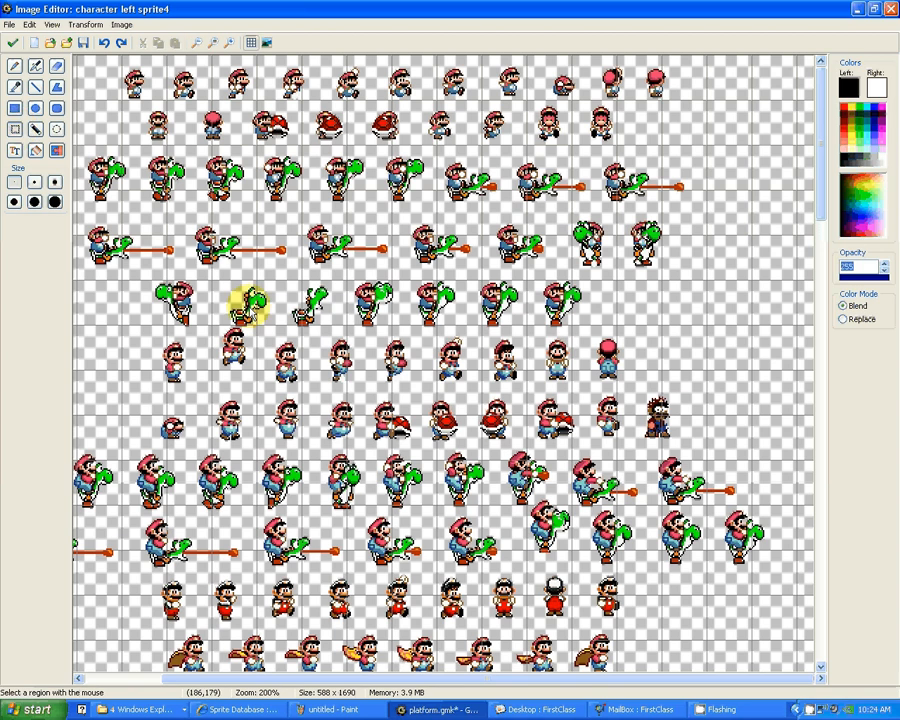
{"action": "left_click_drag", "start_coordinate": [217, 328], "coordinate": [252, 372]}
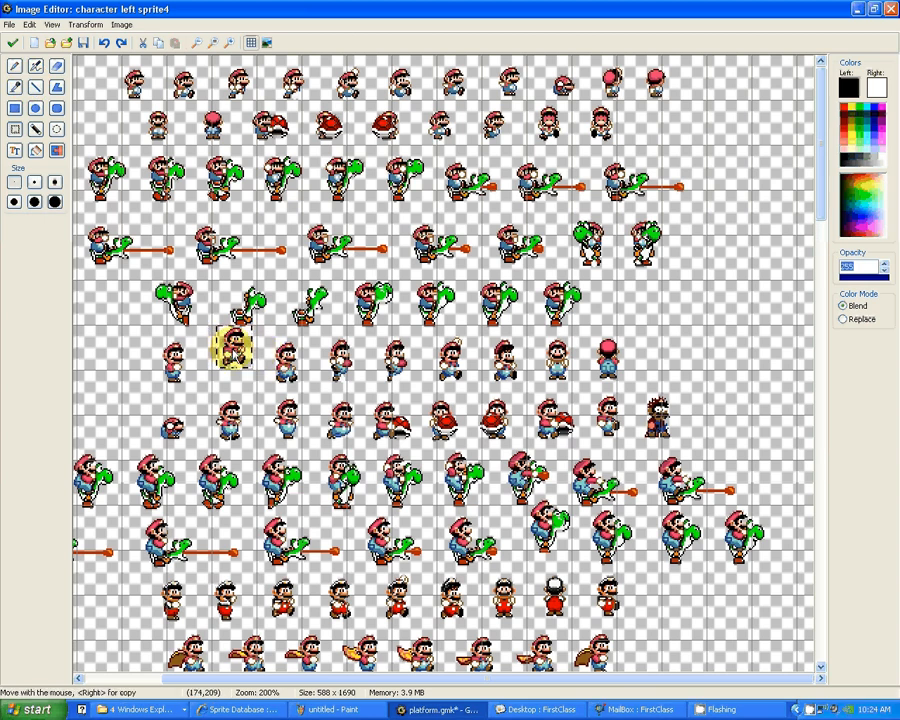
{"action": "left_click", "coordinate": [29, 25]}
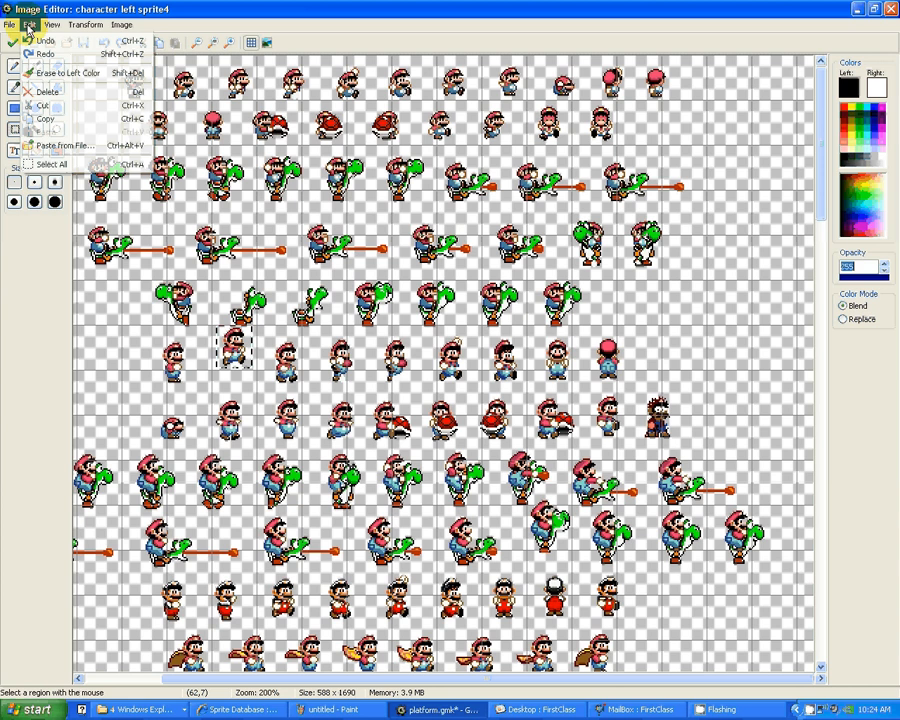
{"action": "left_click", "coordinate": [61, 121]}
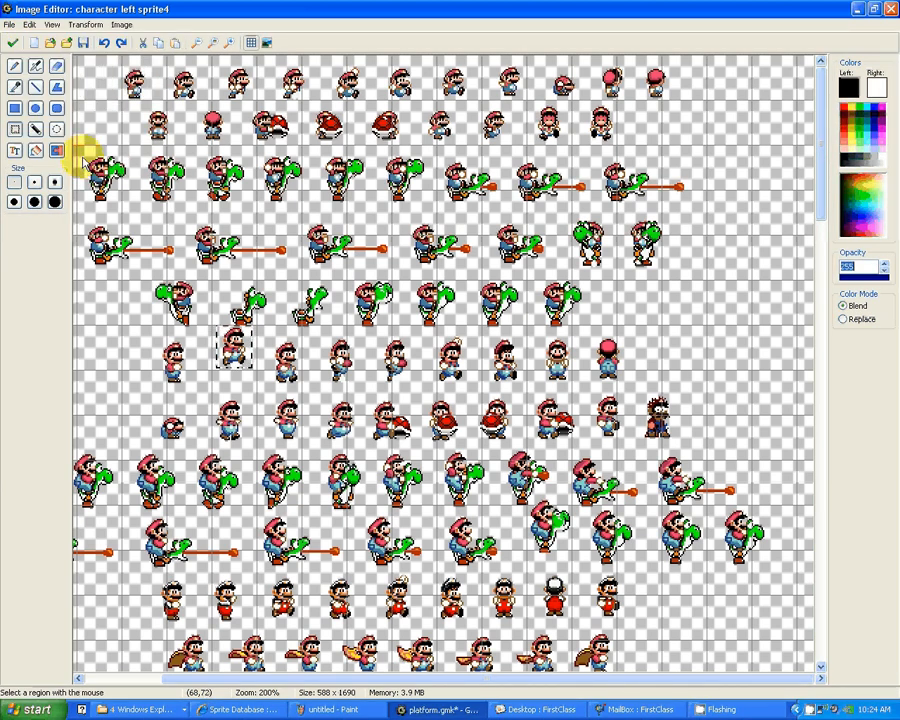
- Replace the sprite sheet with a new blank image 32 wide and 32 high
{"action": "left_click", "coordinate": [9, 25]}
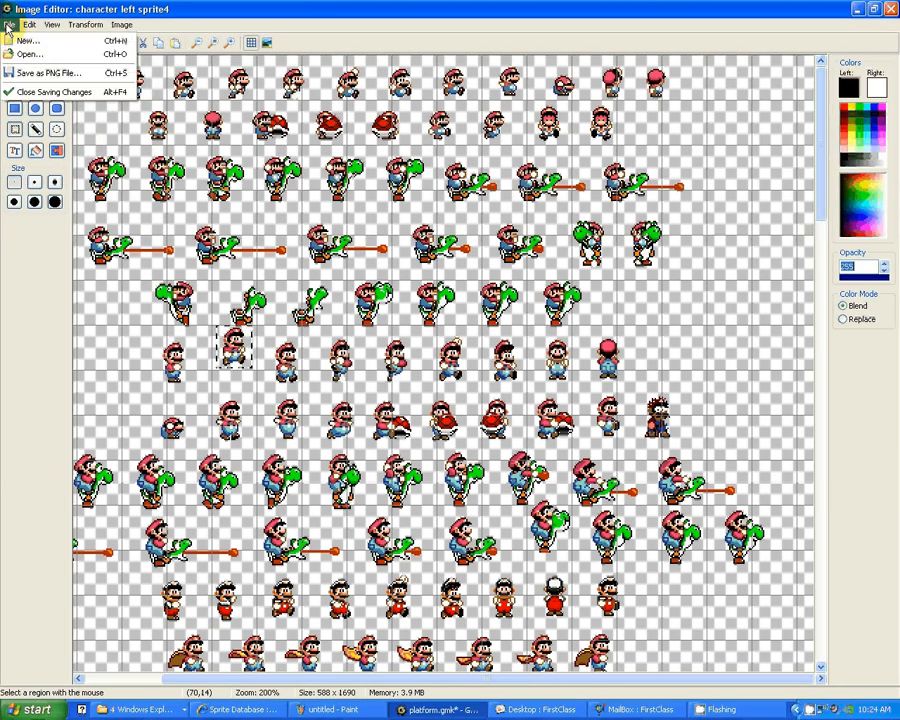
{"action": "left_click", "coordinate": [24, 37]}
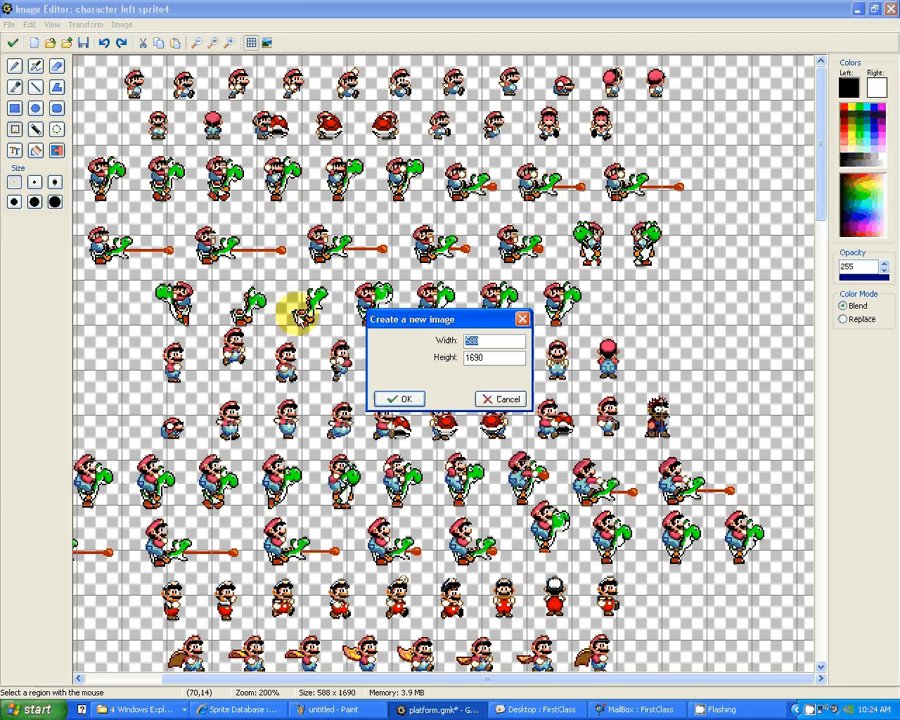
{"action": "type", "text": "32"}
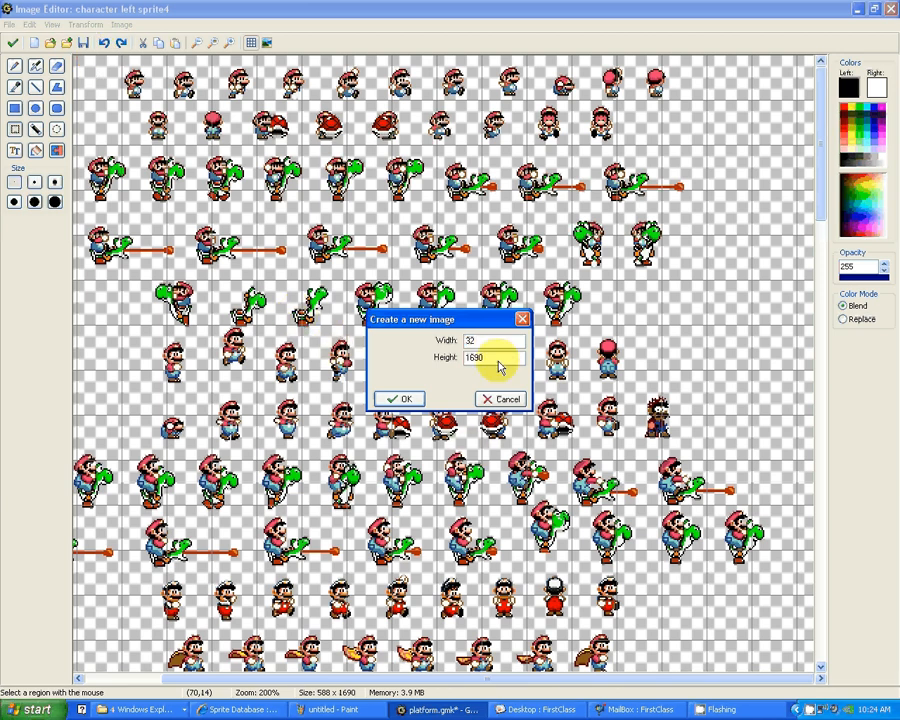
{"action": "left_click_drag", "start_coordinate": [498, 361], "coordinate": [431, 365]}
{"action": "type", "text": "32"}
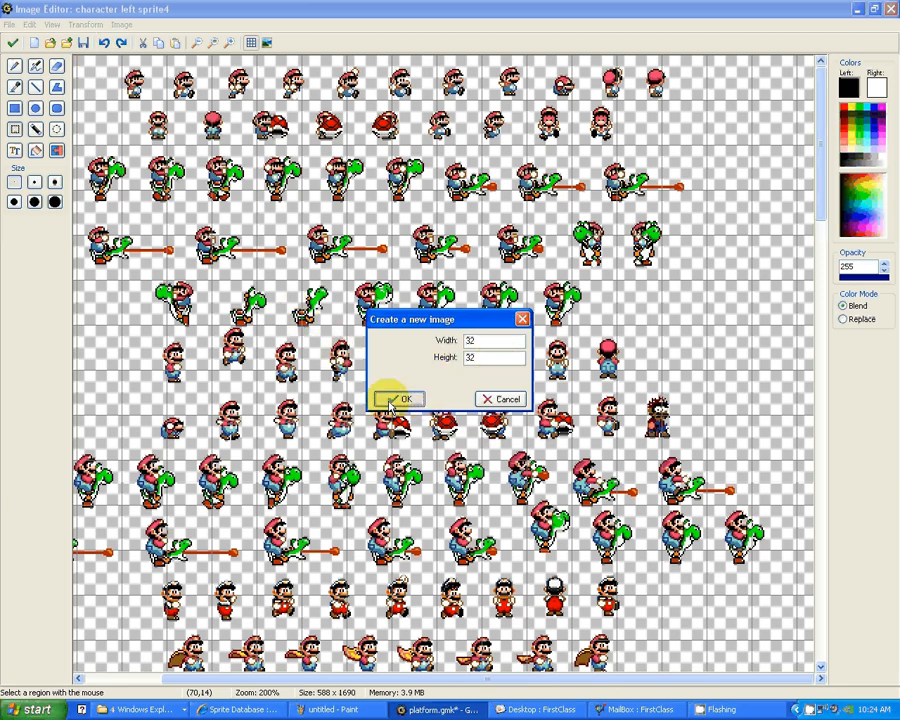
{"action": "left_click", "coordinate": [392, 399]}
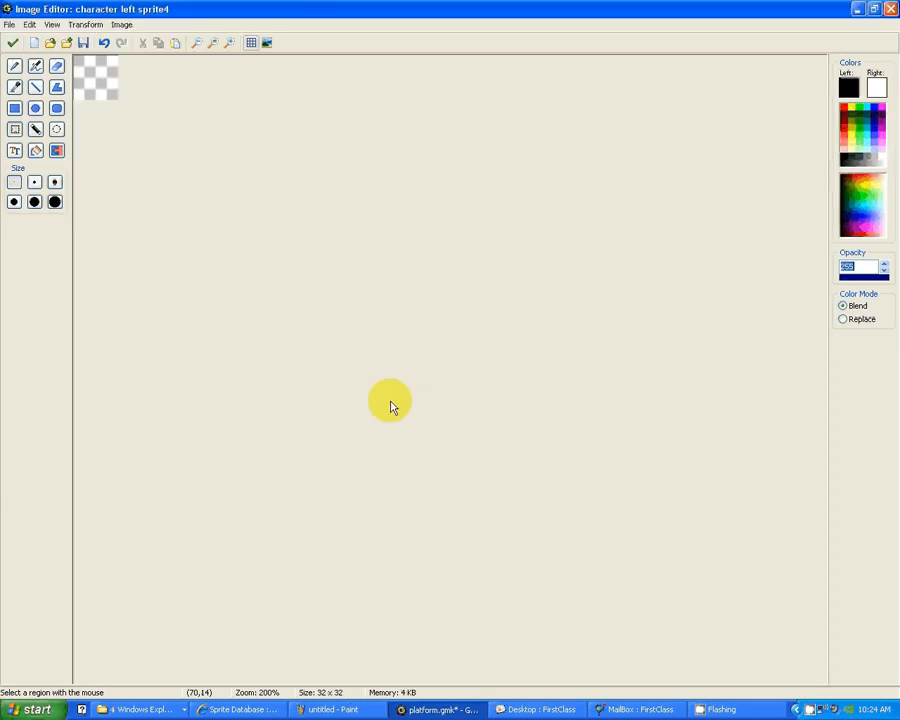
- Paste the copied Mario into the blank image, shift him slightly to the canvas's bottom centre and deselect
{"action": "left_click", "coordinate": [30, 24]}
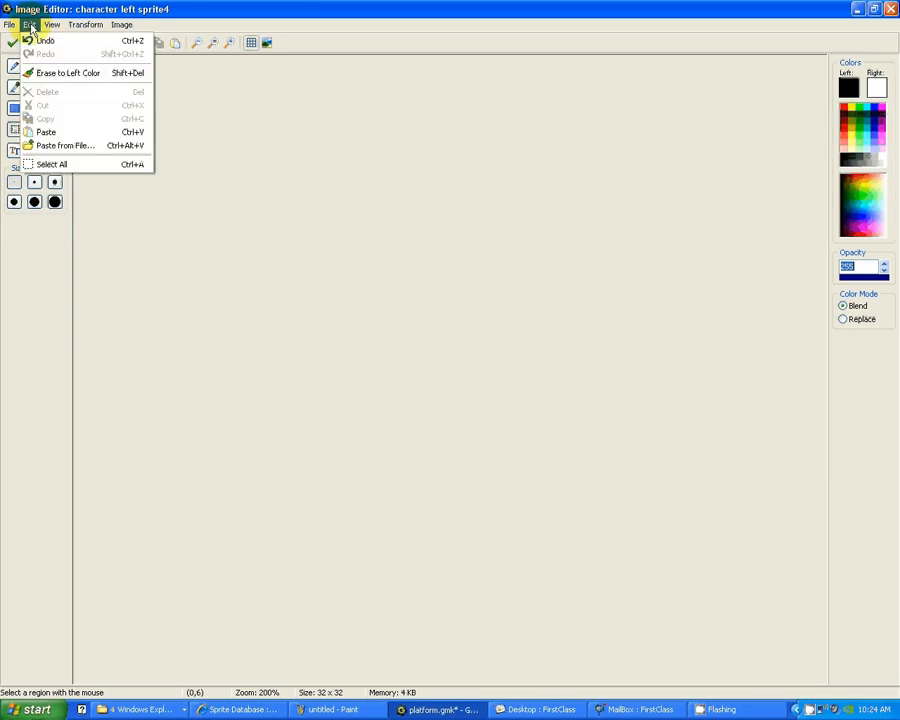
{"action": "left_click", "coordinate": [44, 132]}
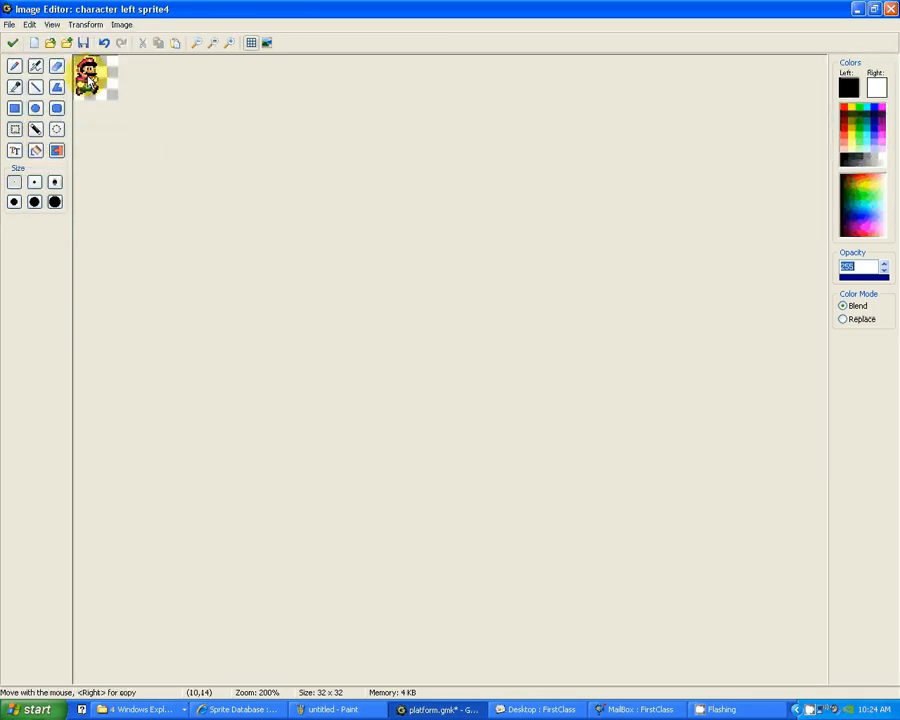
{"action": "left_click_drag", "start_coordinate": [95, 81], "coordinate": [99, 88]}
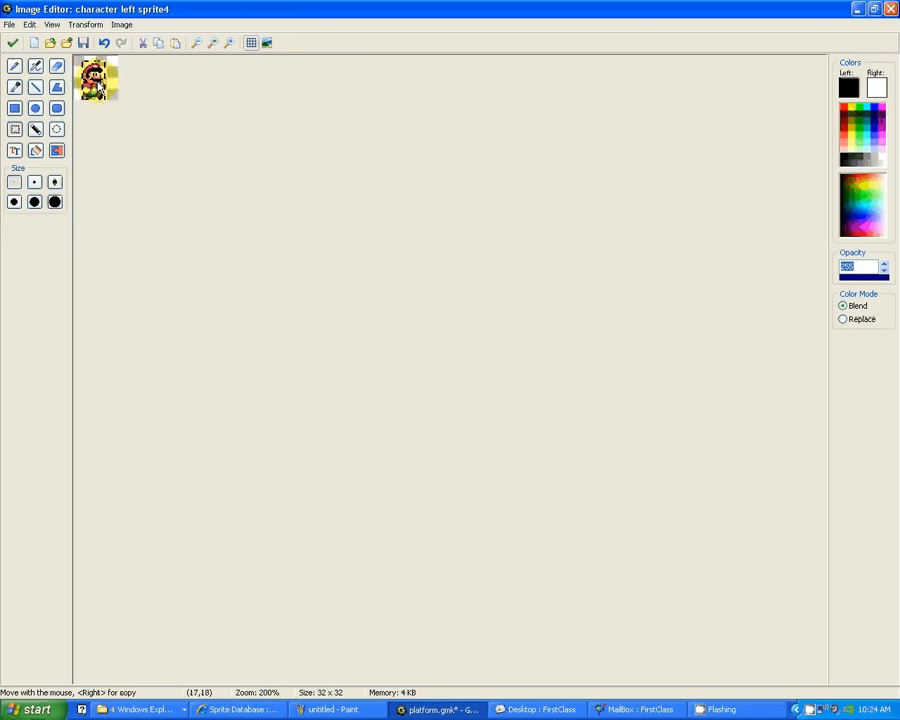
{"action": "left_click", "coordinate": [104, 132]}
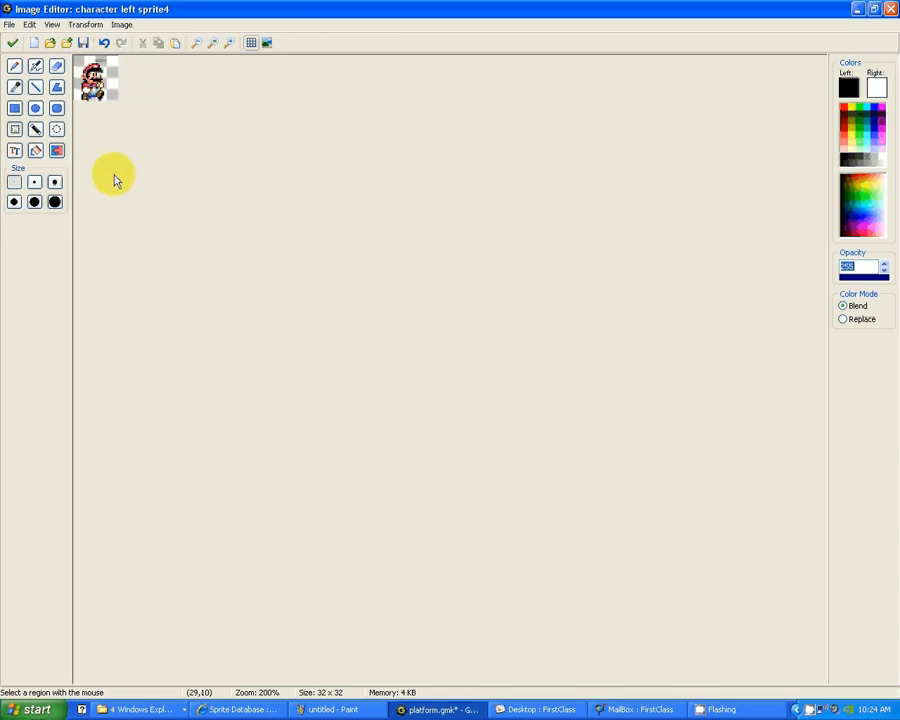
- Erase the stray black line above Mario's cap and save the edited image back to the character left sprite
{"action": "left_click", "coordinate": [57, 67]}
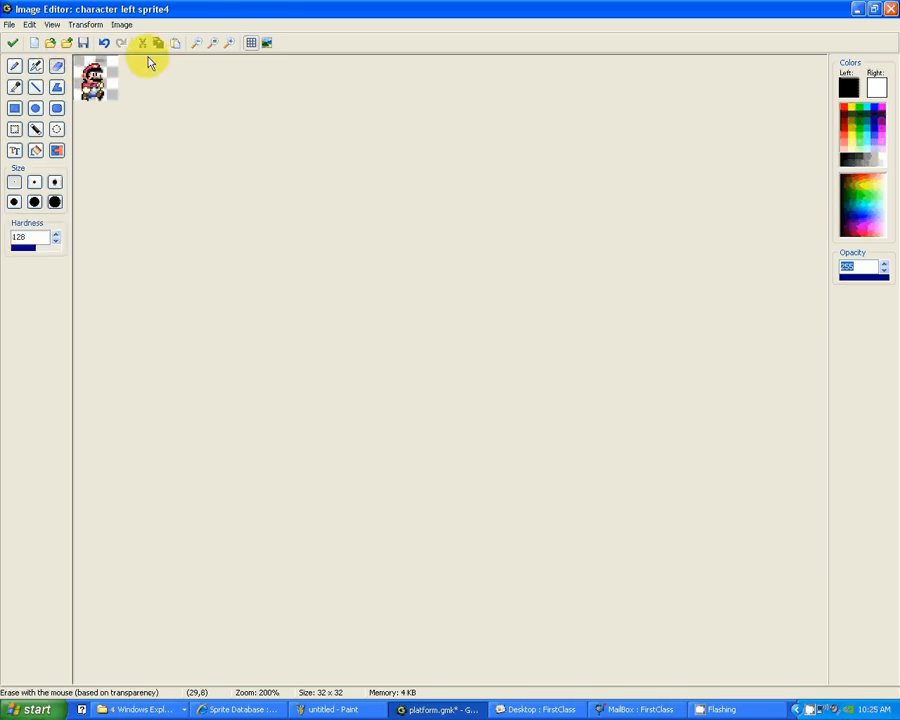
{"action": "left_click", "coordinate": [230, 43]}
{"action": "left_click", "coordinate": [230, 43]}
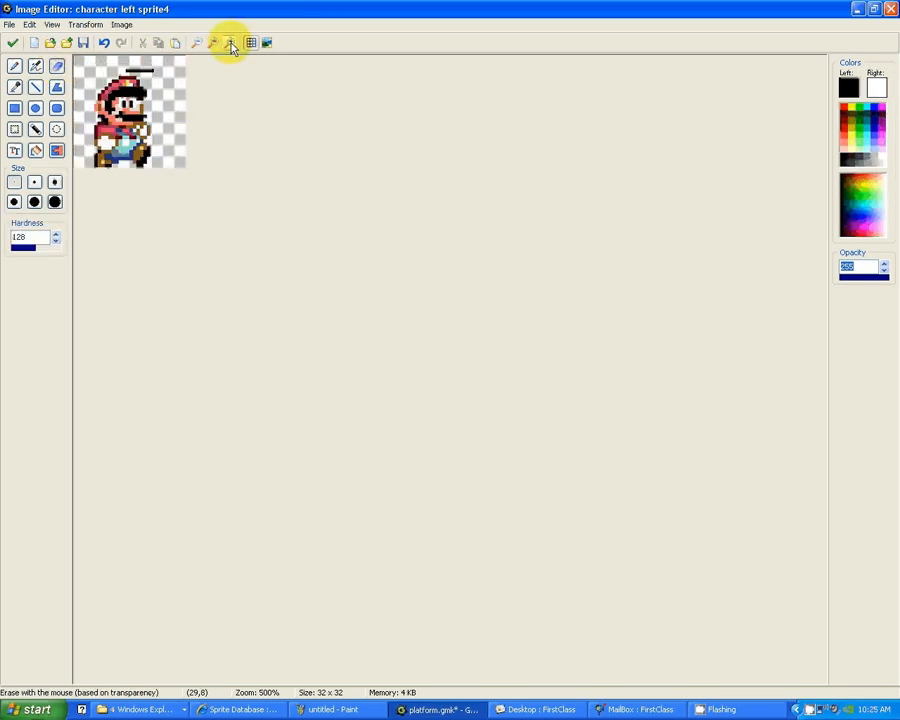
{"action": "left_click", "coordinate": [230, 43]}
{"action": "left_click", "coordinate": [230, 43]}
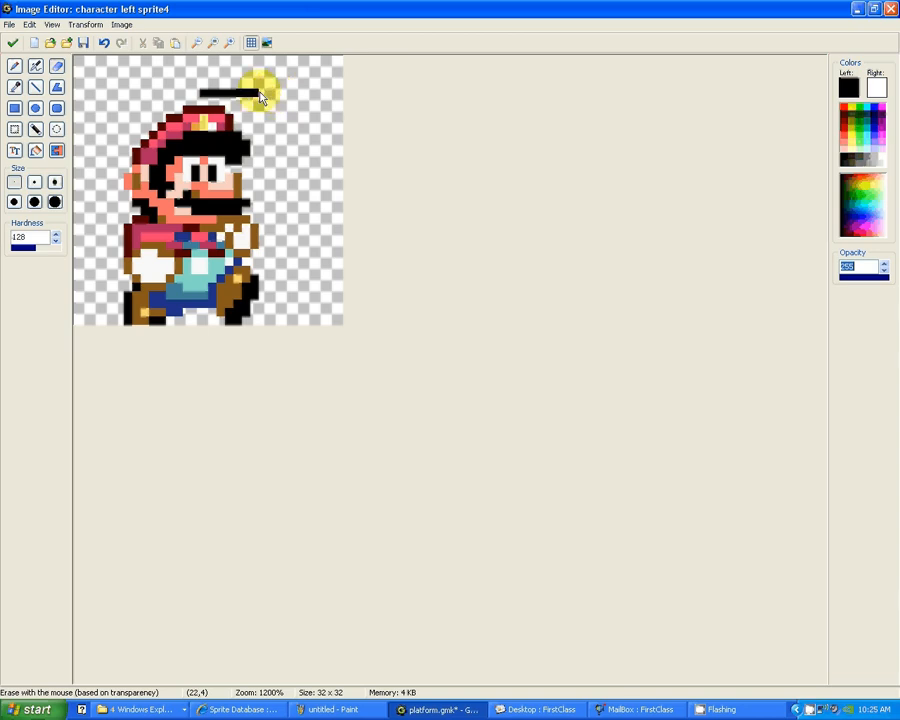
{"action": "mouse_move", "coordinate": [250, 97]}
{"action": "left_mouse_down"}
{"action": "mouse_move", "coordinate": [195, 92]}
{"action": "mouse_move", "coordinate": [254, 93]}
{"action": "left_mouse_up"}
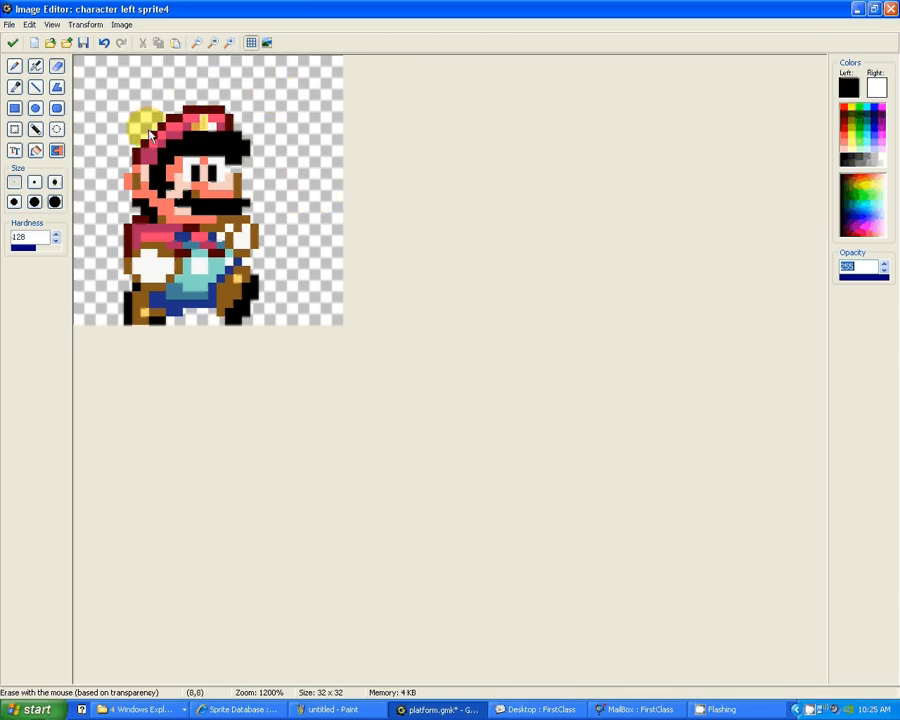
{"action": "left_click", "coordinate": [13, 43]}
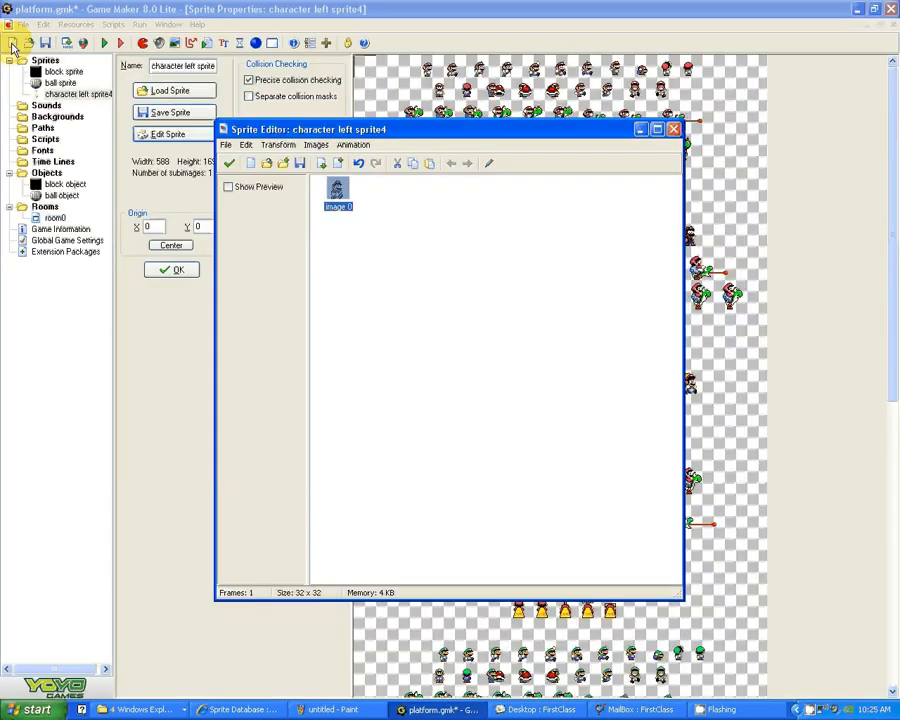
{"action": "left_click", "coordinate": [230, 163]}
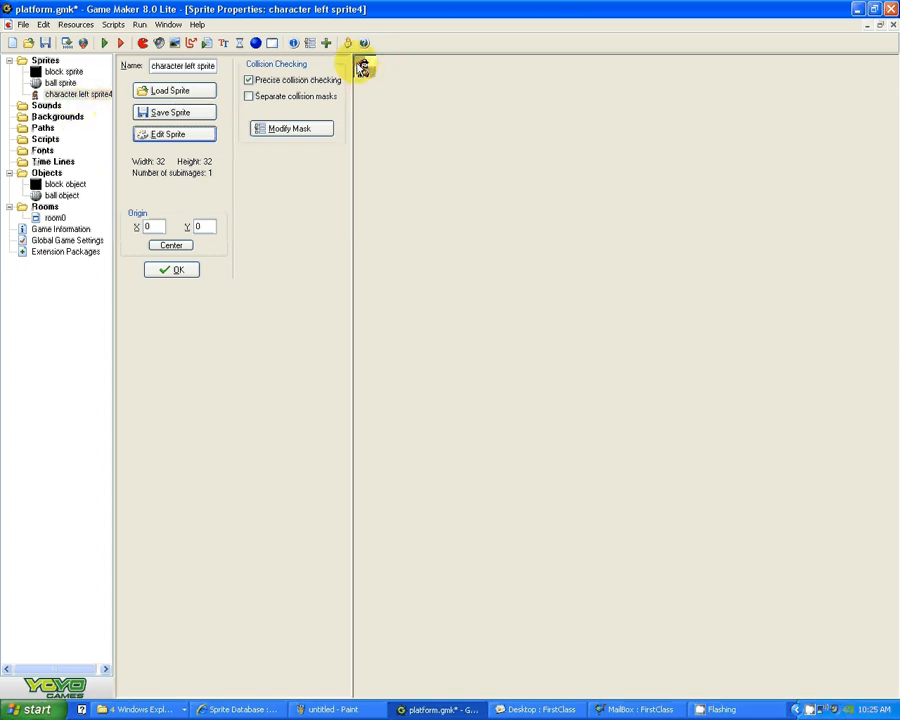
- Duplicate the character left sprite, rename the copy as character right sprite5 and close its properties
{"action": "right_click", "coordinate": [82, 97]}
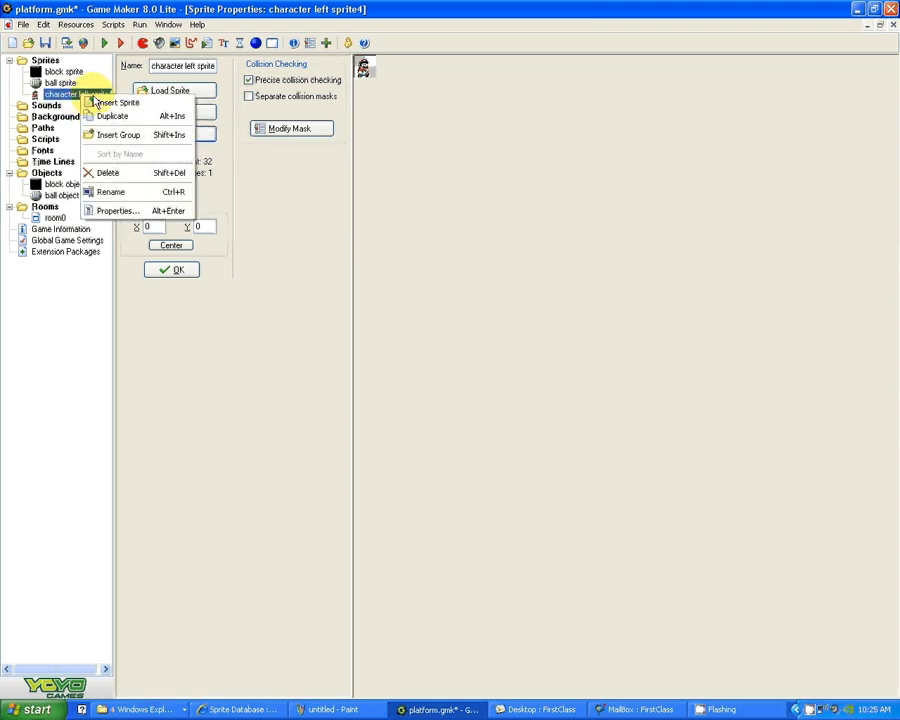
{"action": "left_click", "coordinate": [110, 117]}
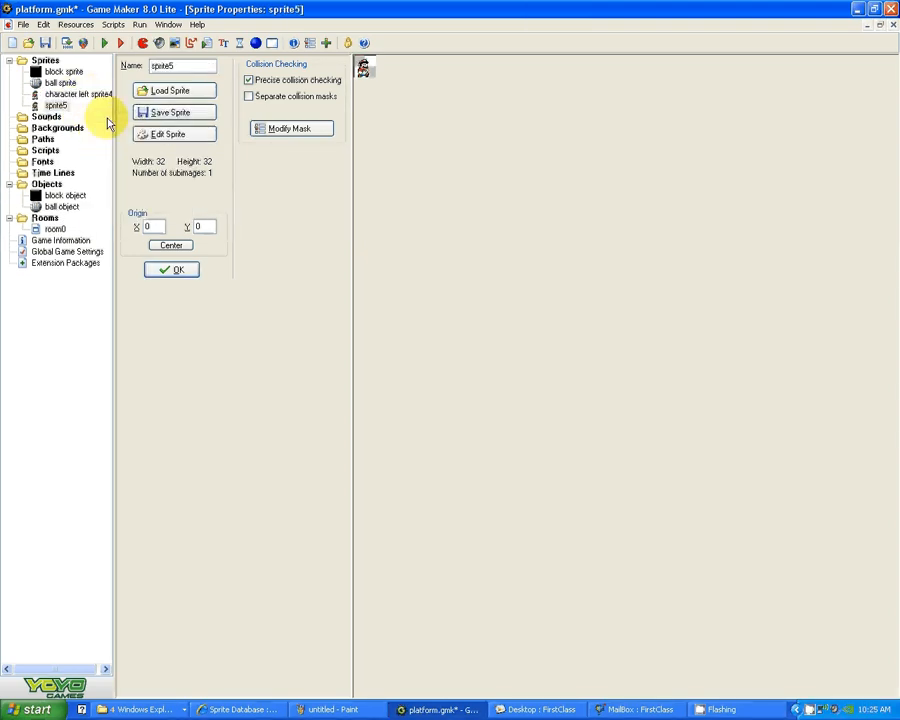
{"action": "left_click", "coordinate": [58, 106]}
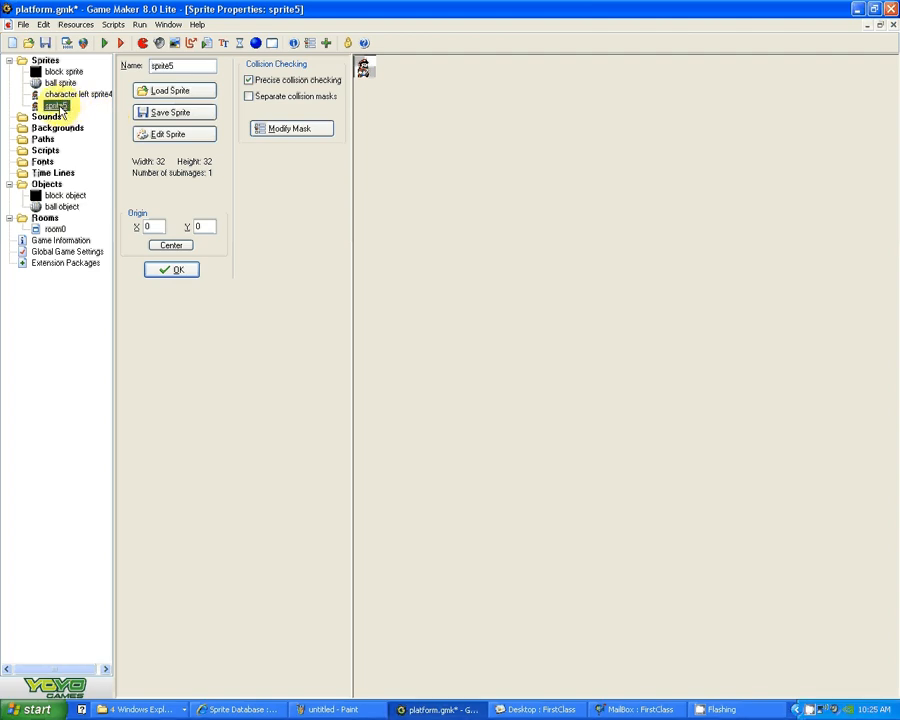
{"action": "left_click", "coordinate": [152, 67]}
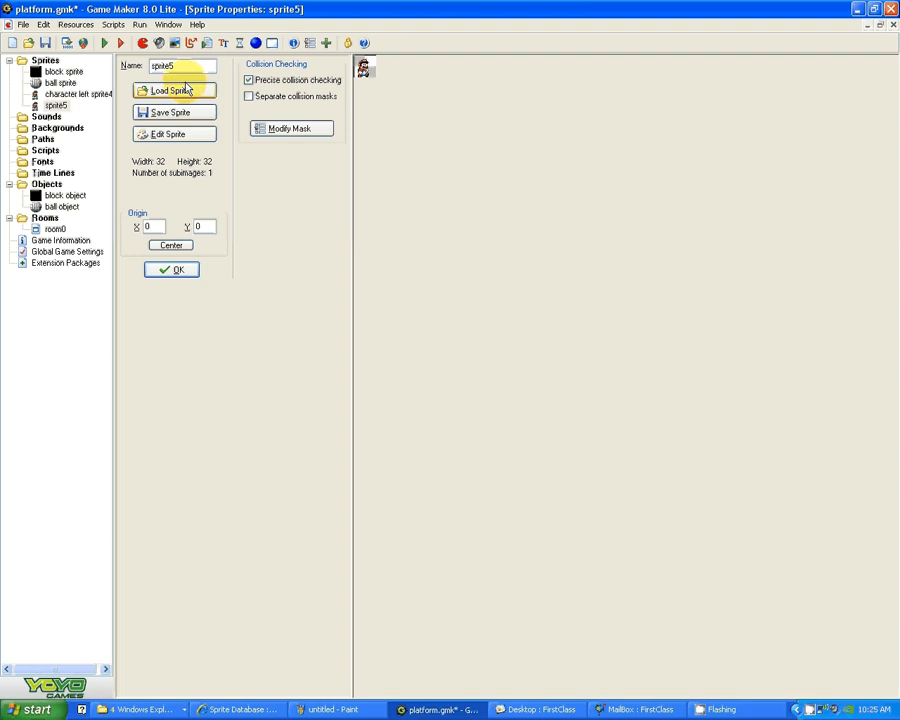
{"action": "type", "text": "character right"}
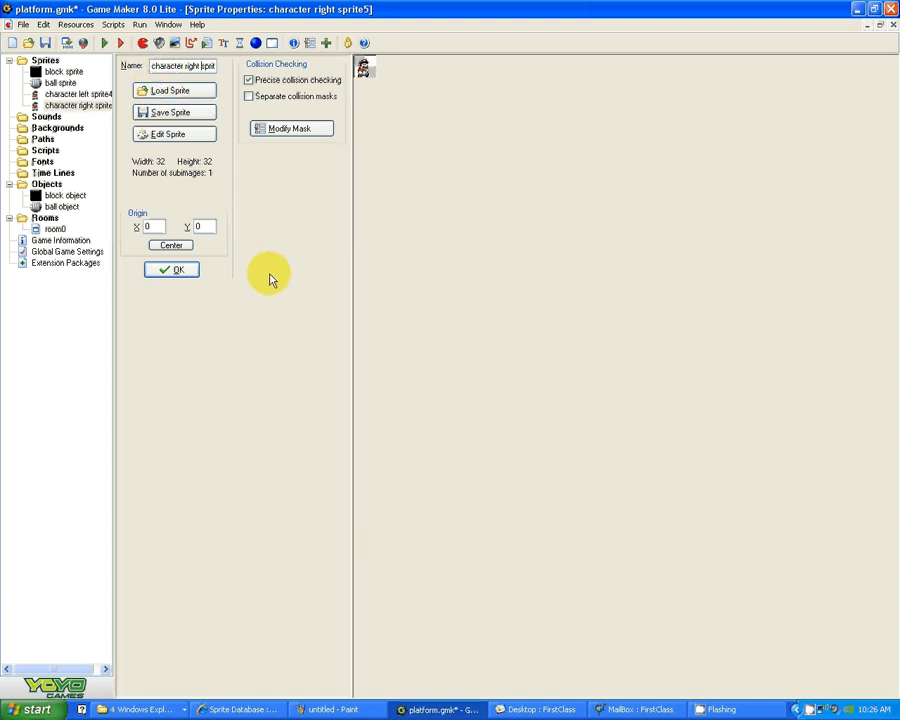
{"action": "left_click", "coordinate": [175, 273]}
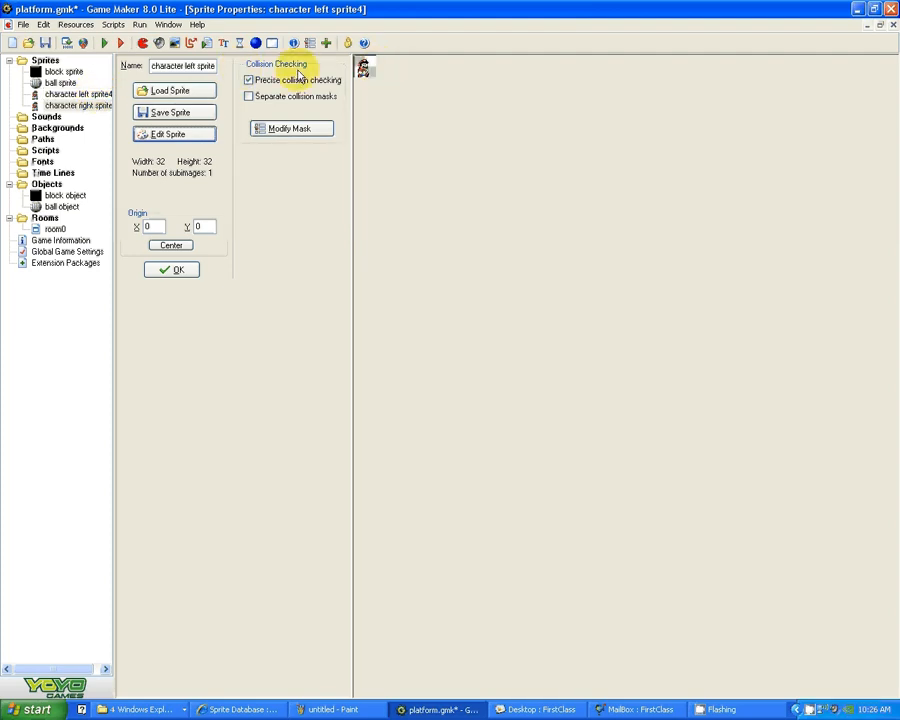
- Mirror the character left sprite horizontally, applied to all its images, and save the change
{"action": "left_click", "coordinate": [76, 95]}
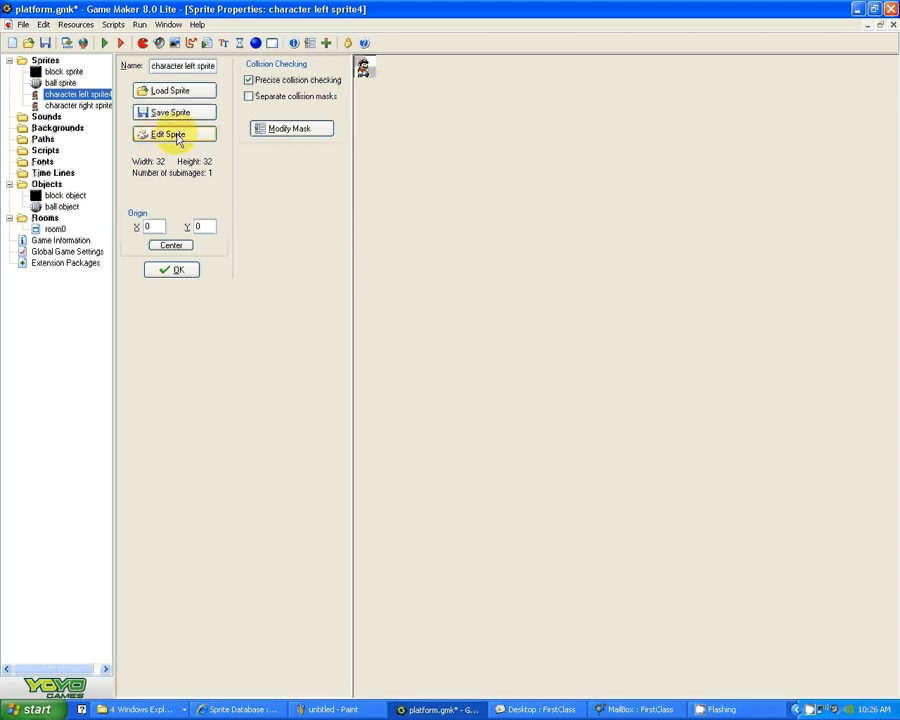
{"action": "left_click", "coordinate": [174, 134]}
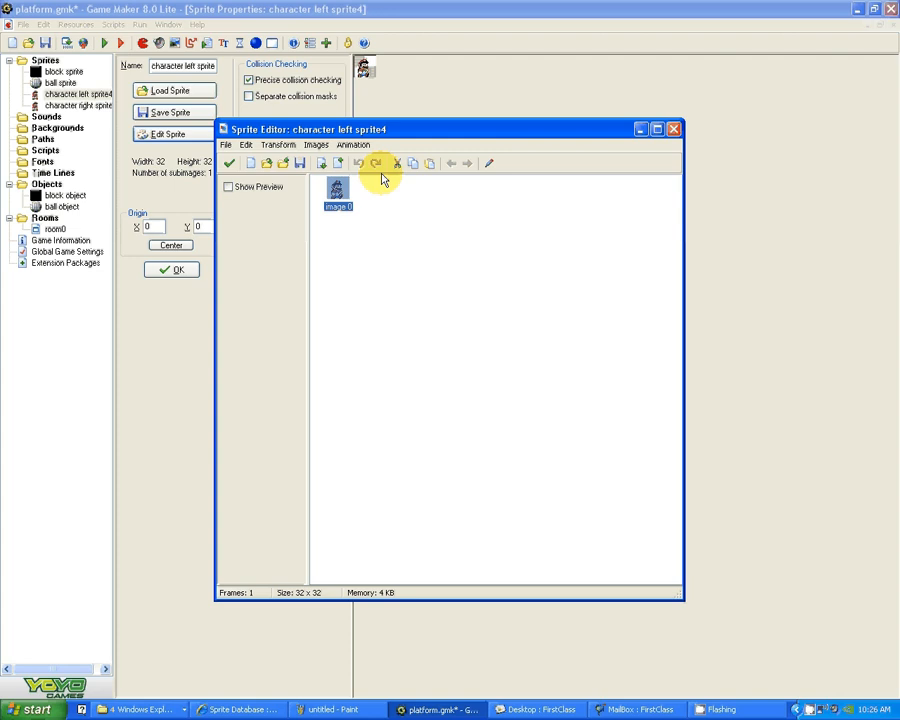
{"action": "left_click", "coordinate": [276, 145]}
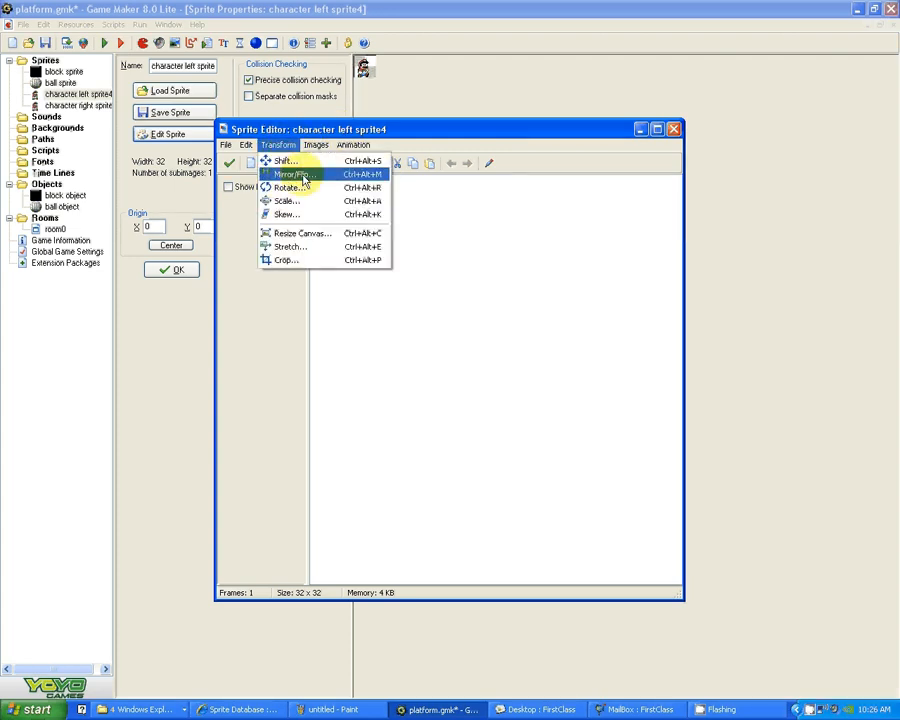
{"action": "left_click", "coordinate": [305, 175]}
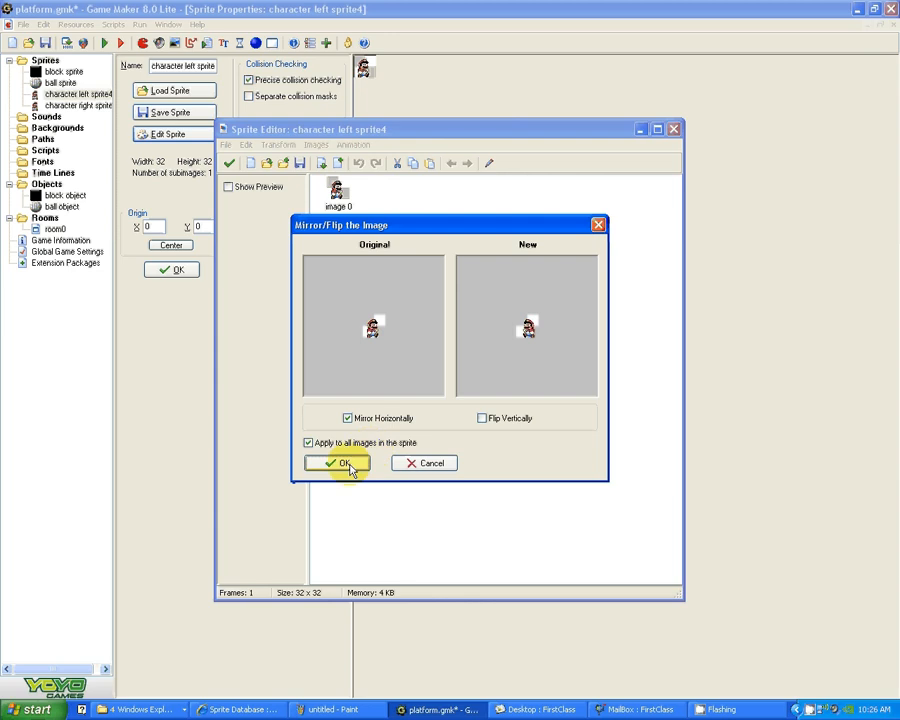
{"action": "left_click", "coordinate": [348, 464]}
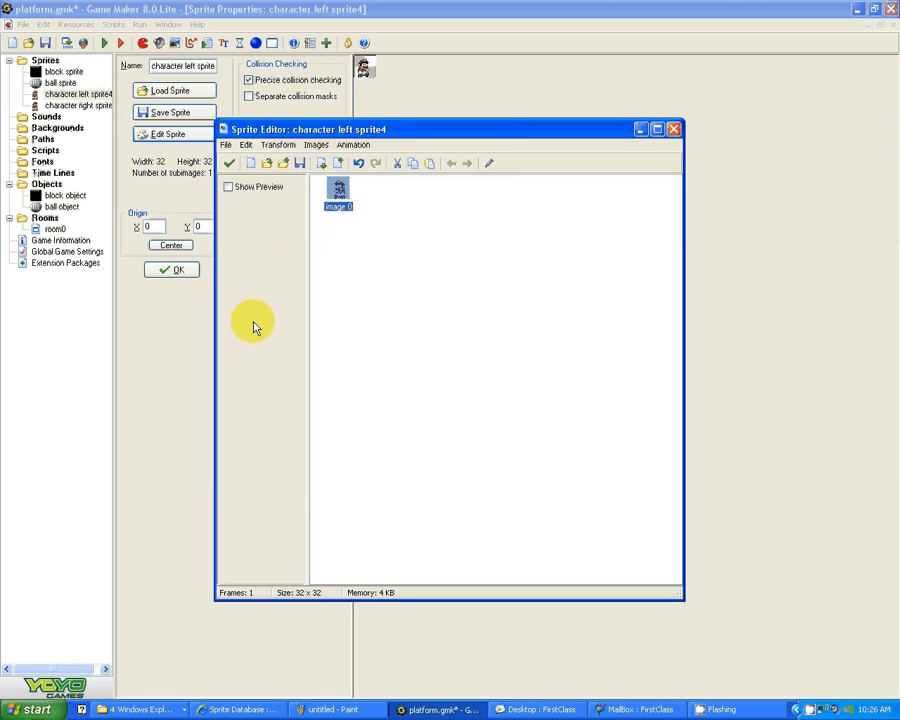
{"action": "left_click", "coordinate": [229, 164]}
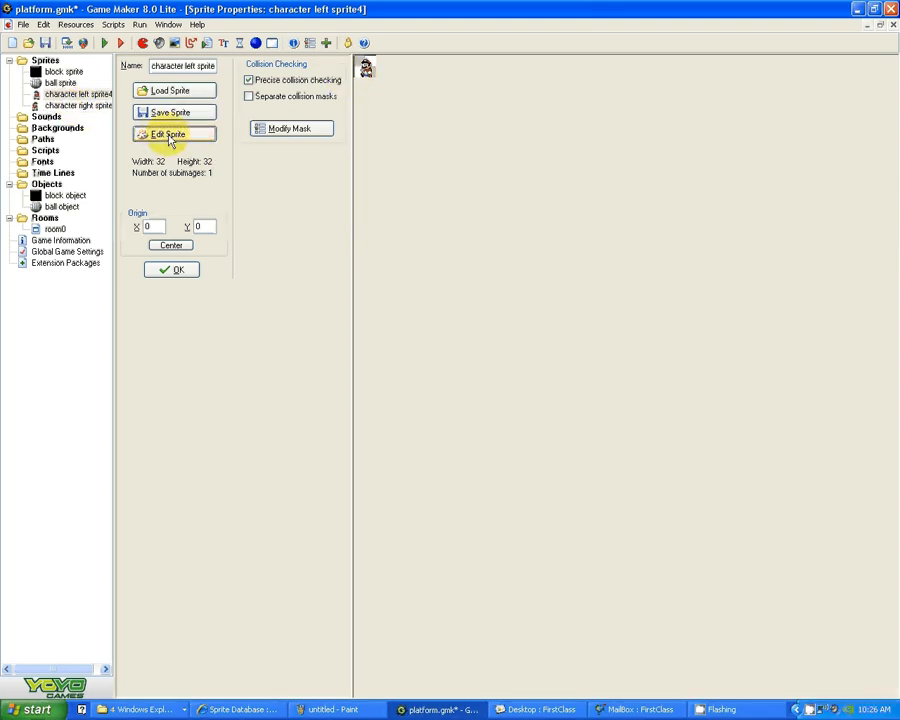
- Shift Mario slightly left in the character left sprite's image to centre him on the canvas, and save the sprite
{"action": "left_click", "coordinate": [168, 138]}
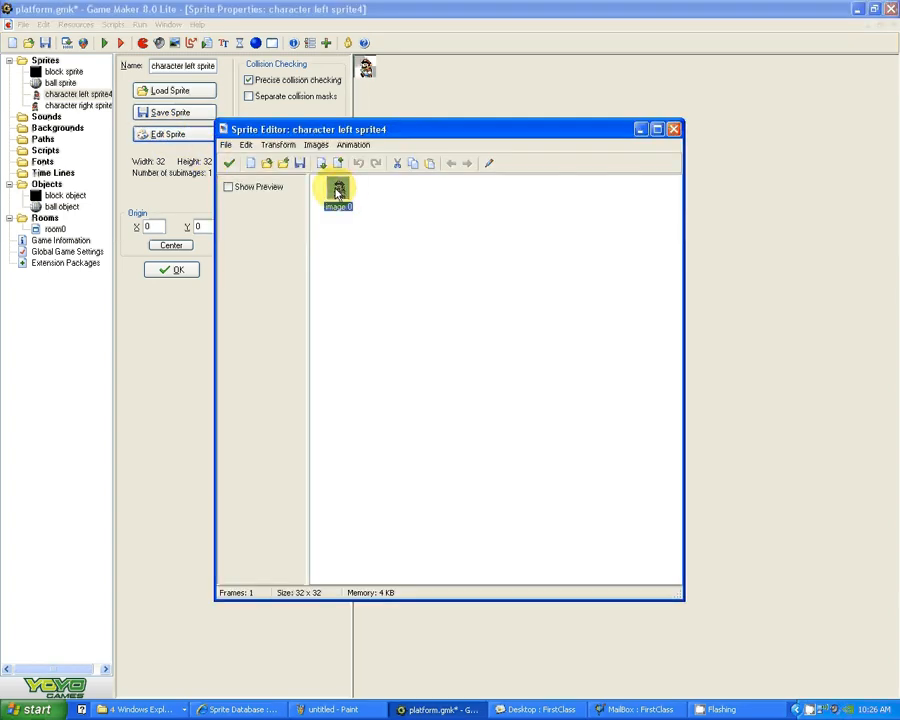
{"action": "double_click", "coordinate": [336, 192]}
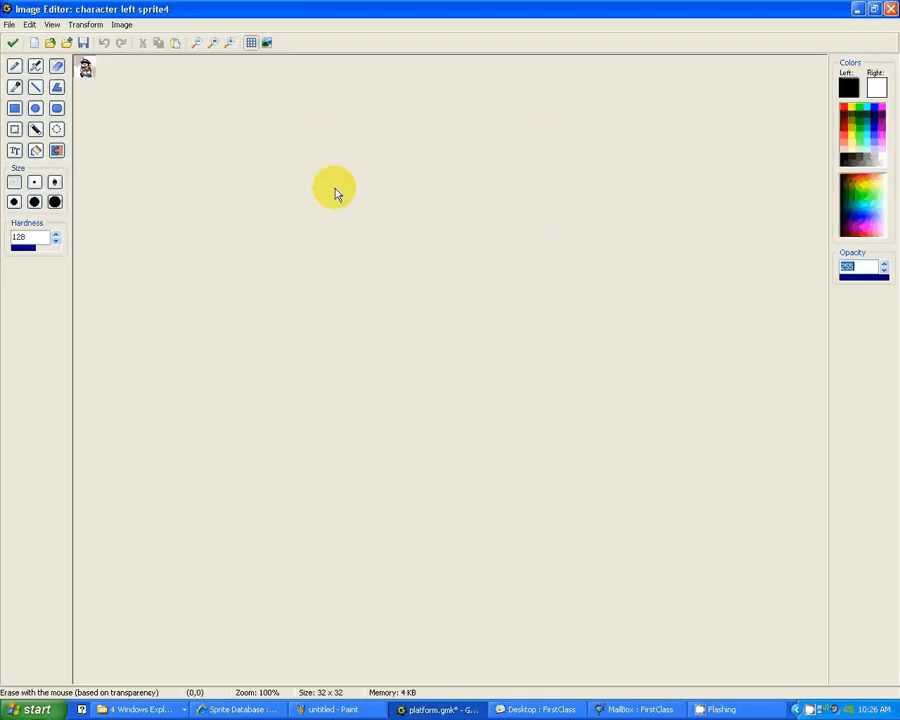
{"action": "left_click", "coordinate": [229, 44]}
{"action": "left_click", "coordinate": [229, 44]}
{"action": "left_click", "coordinate": [229, 44]}
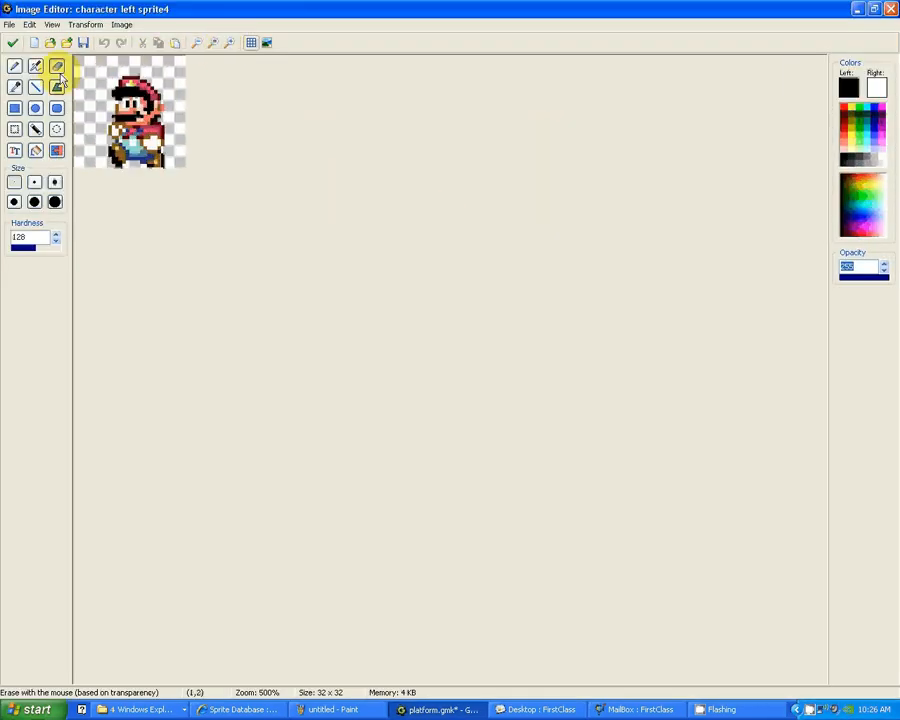
{"action": "left_click", "coordinate": [15, 129]}
{"action": "left_click_drag", "start_coordinate": [93, 66], "coordinate": [181, 175]}
{"action": "left_click_drag", "start_coordinate": [148, 134], "coordinate": [135, 131]}
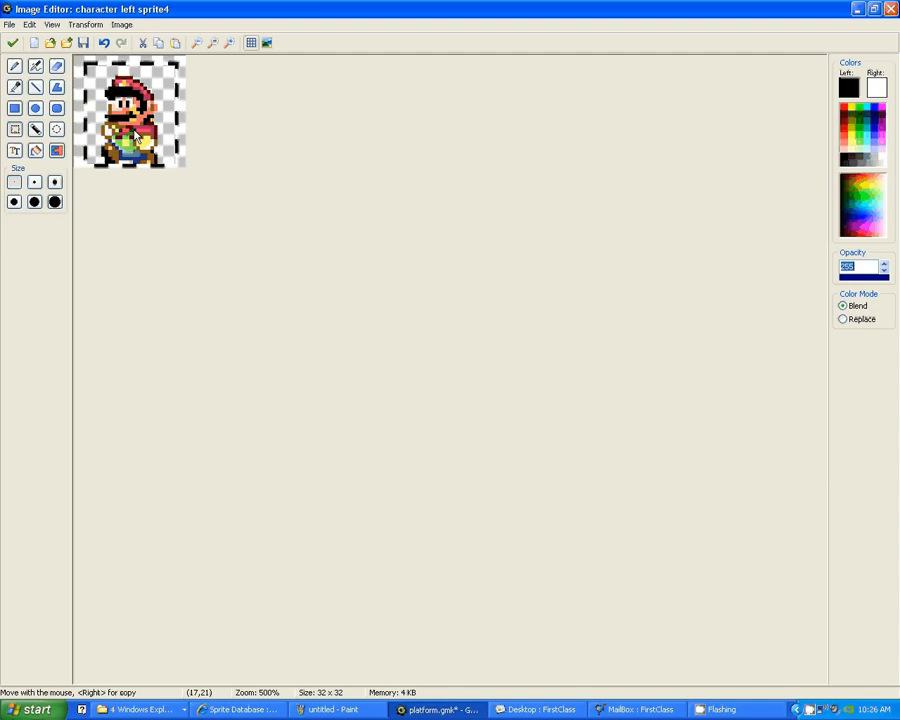
{"action": "left_click", "coordinate": [12, 42]}
{"action": "left_click", "coordinate": [228, 166]}
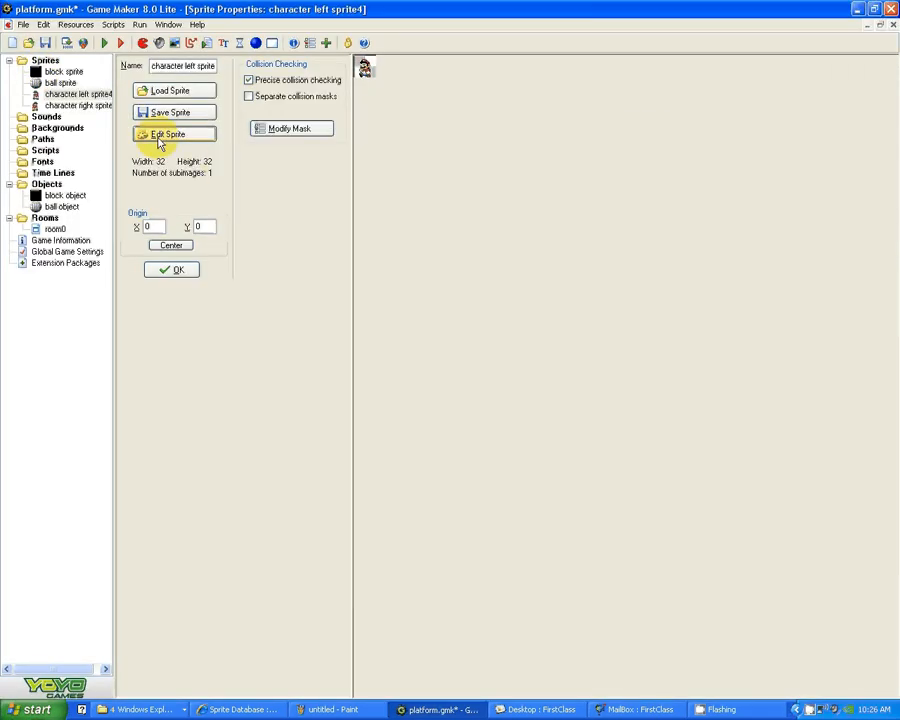
- Shift Mario slightly right in the character right sprite's image to centre him on the canvas, and save the sprite
{"action": "left_click", "coordinate": [88, 105]}
{"action": "double_click", "coordinate": [95, 106]}
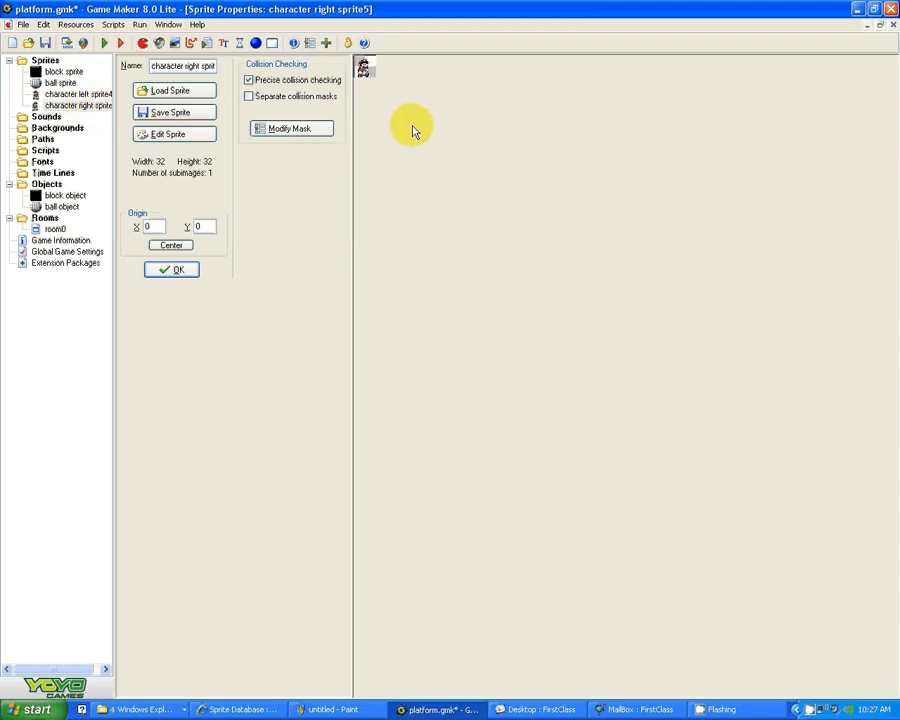
{"action": "left_click", "coordinate": [180, 136]}
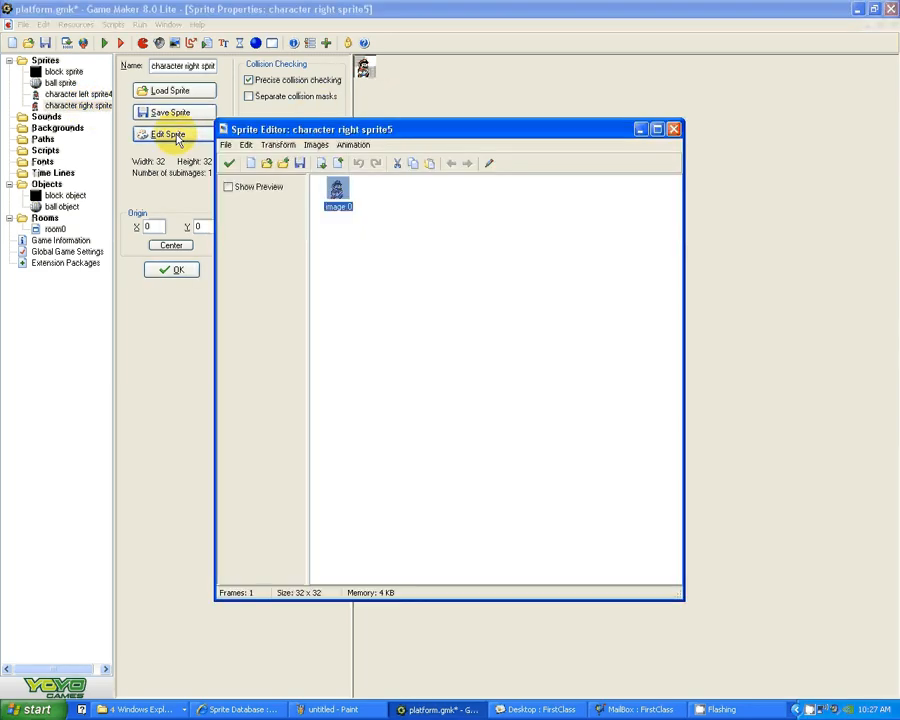
{"action": "double_click", "coordinate": [337, 200]}
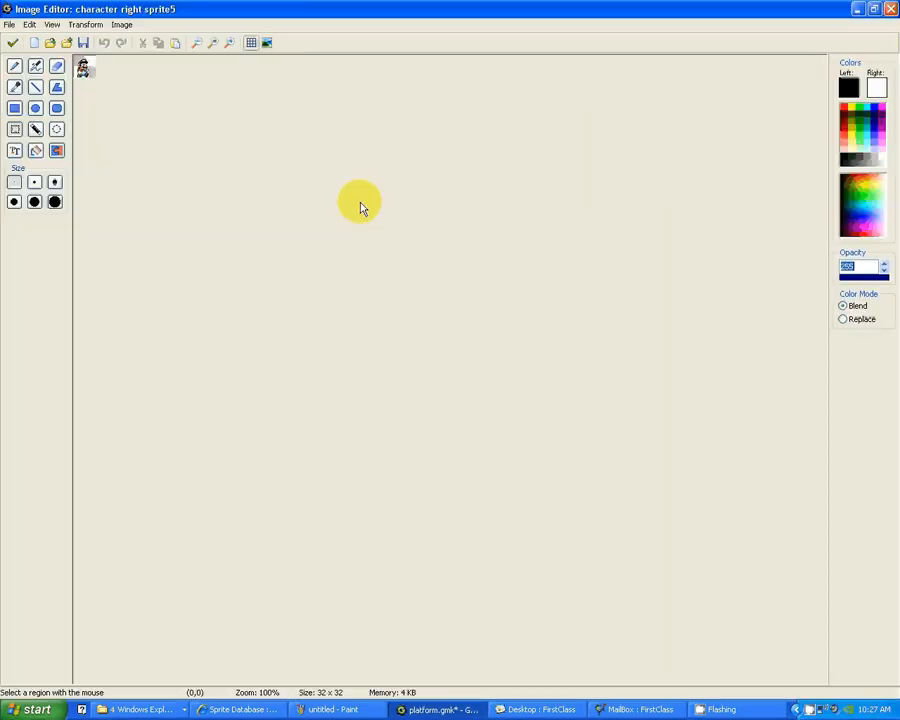
{"action": "left_click", "coordinate": [230, 43]}
{"action": "left_click", "coordinate": [230, 43]}
{"action": "left_click", "coordinate": [230, 43]}
{"action": "left_click", "coordinate": [230, 43]}
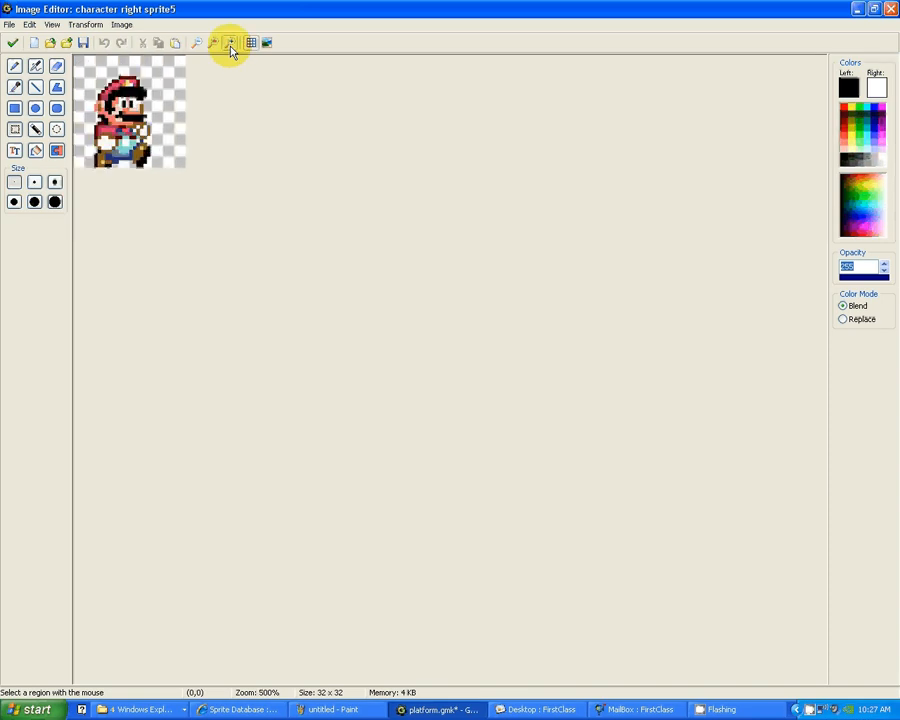
{"action": "left_click", "coordinate": [230, 43]}
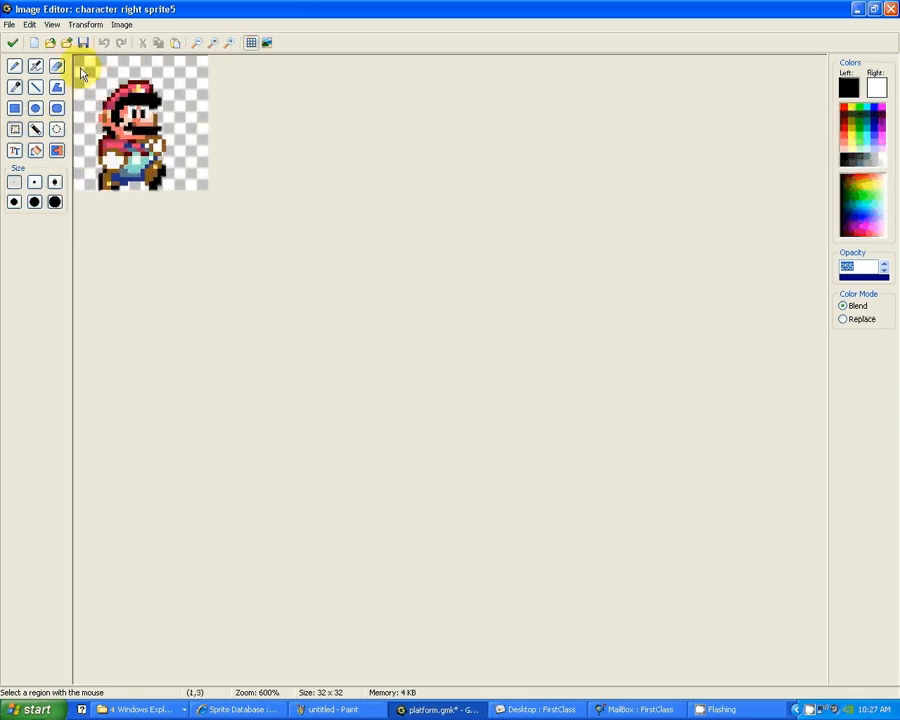
{"action": "left_click_drag", "start_coordinate": [80, 69], "coordinate": [195, 207]}
{"action": "left_click_drag", "start_coordinate": [139, 139], "coordinate": [147, 140]}
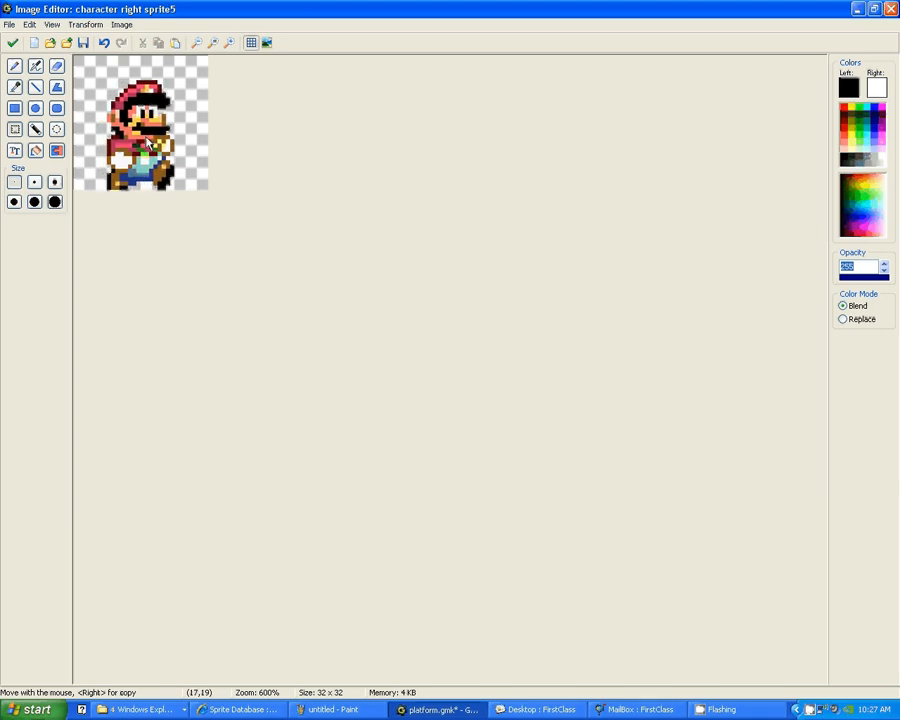
{"action": "left_click", "coordinate": [12, 42]}
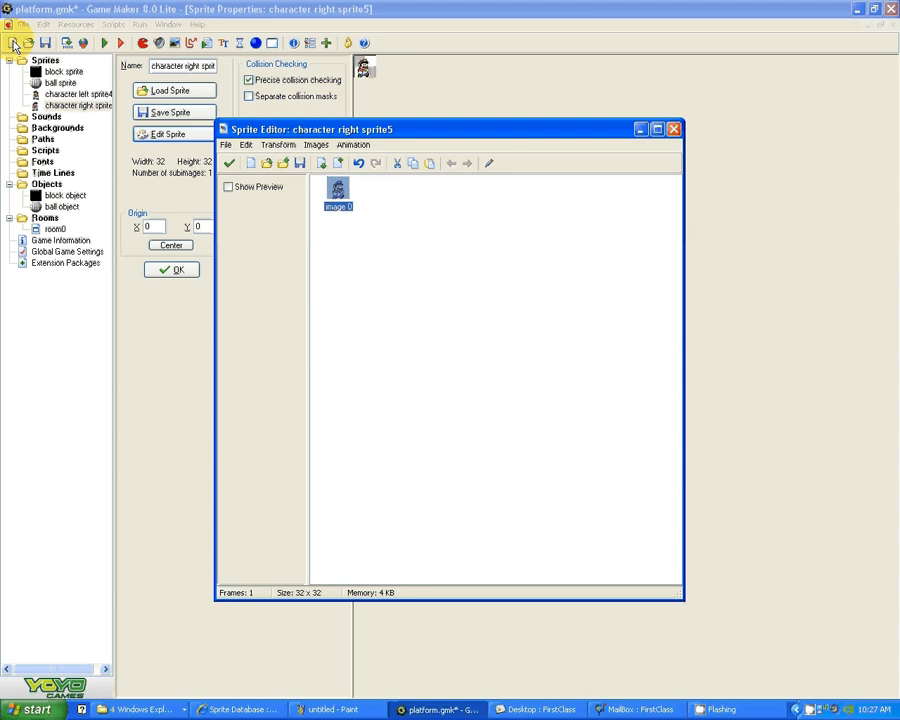
{"action": "left_click", "coordinate": [229, 163]}
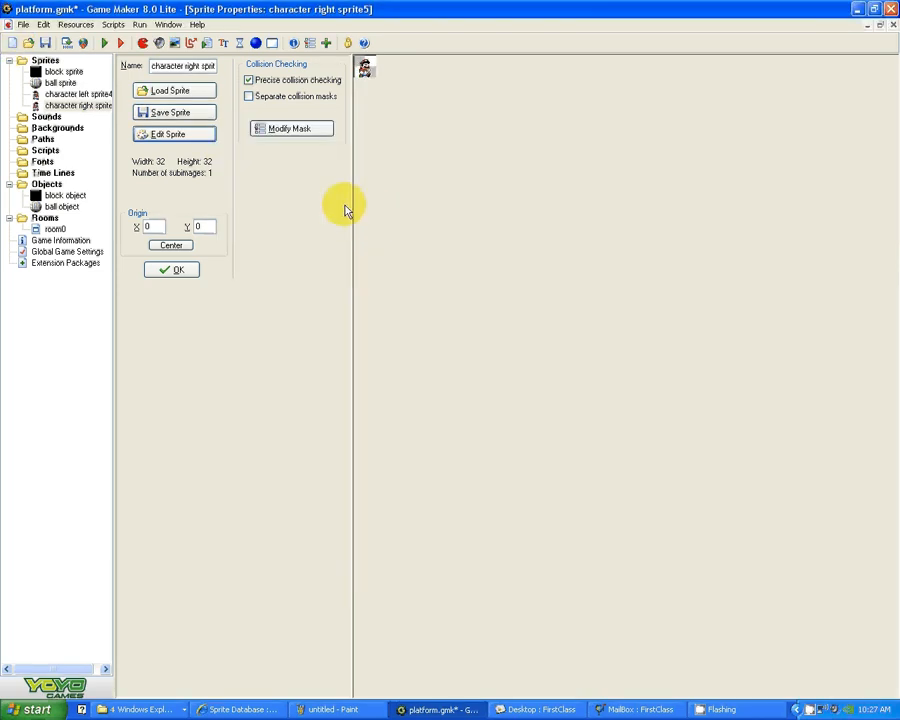